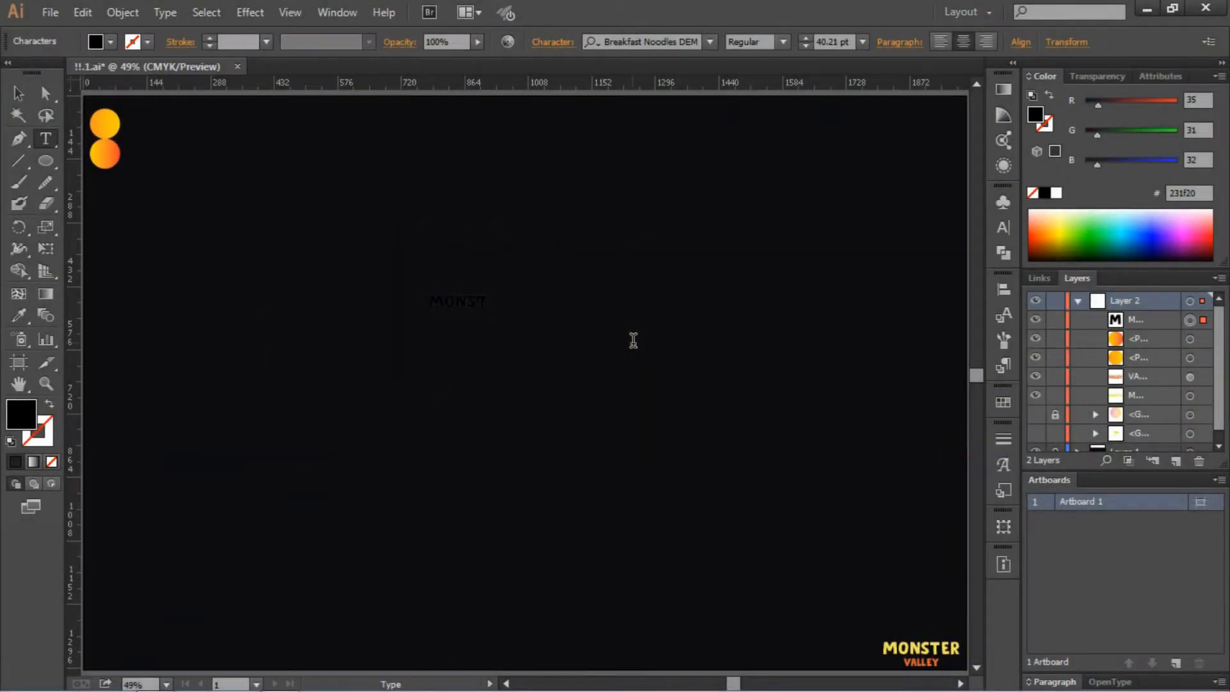
Step: Finish the MONSTER text, fill it with white and move it slightly down toward the middle of the artboard
{"action": "left_click", "coordinate": [18, 93]}
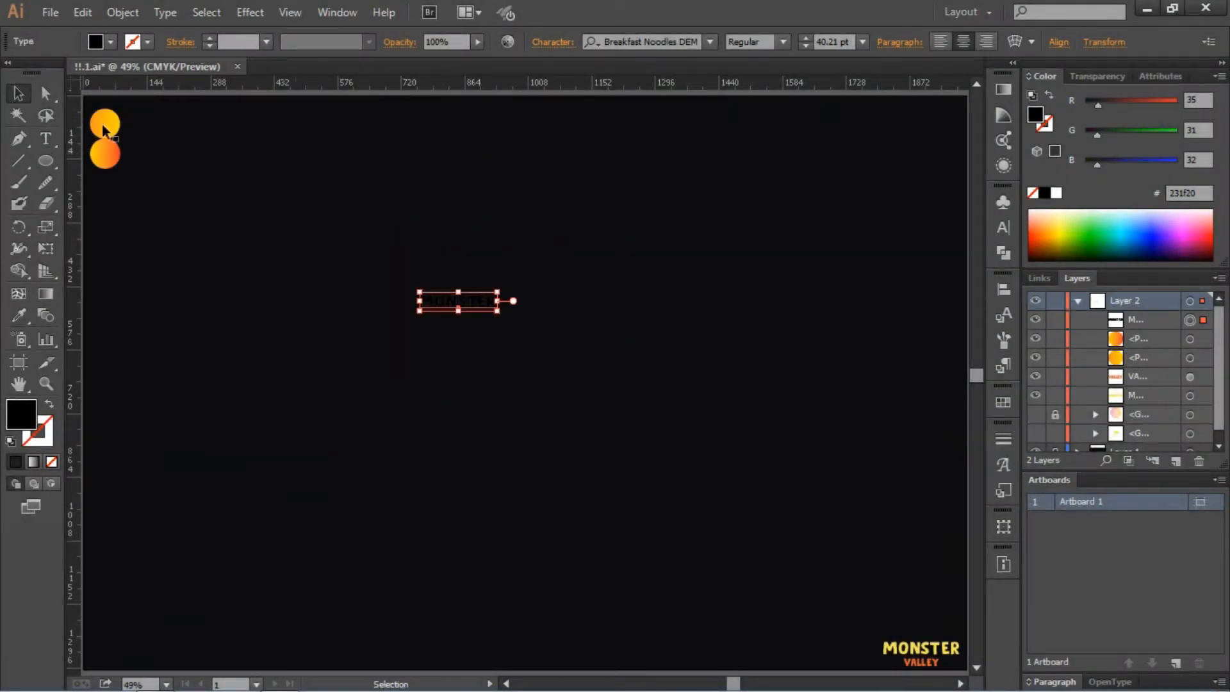
{"action": "left_click", "coordinate": [110, 42]}
{"action": "left_click", "coordinate": [37, 72]}
{"action": "left_click_drag", "start_coordinate": [467, 306], "coordinate": [531, 352]}
{"action": "left_click", "coordinate": [598, 387]}
Step: Add a separate text object reading VALLEY below MONSTER and fill it with white
{"action": "key", "text": "t"}
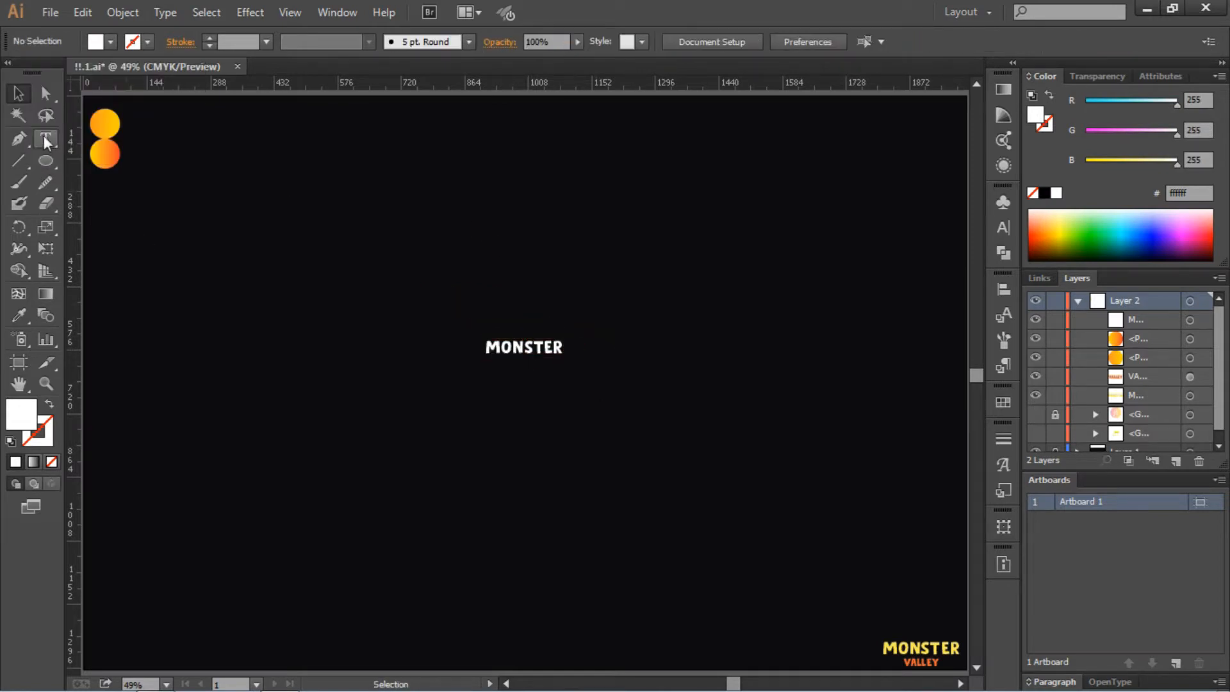
{"action": "left_click", "coordinate": [442, 444]}
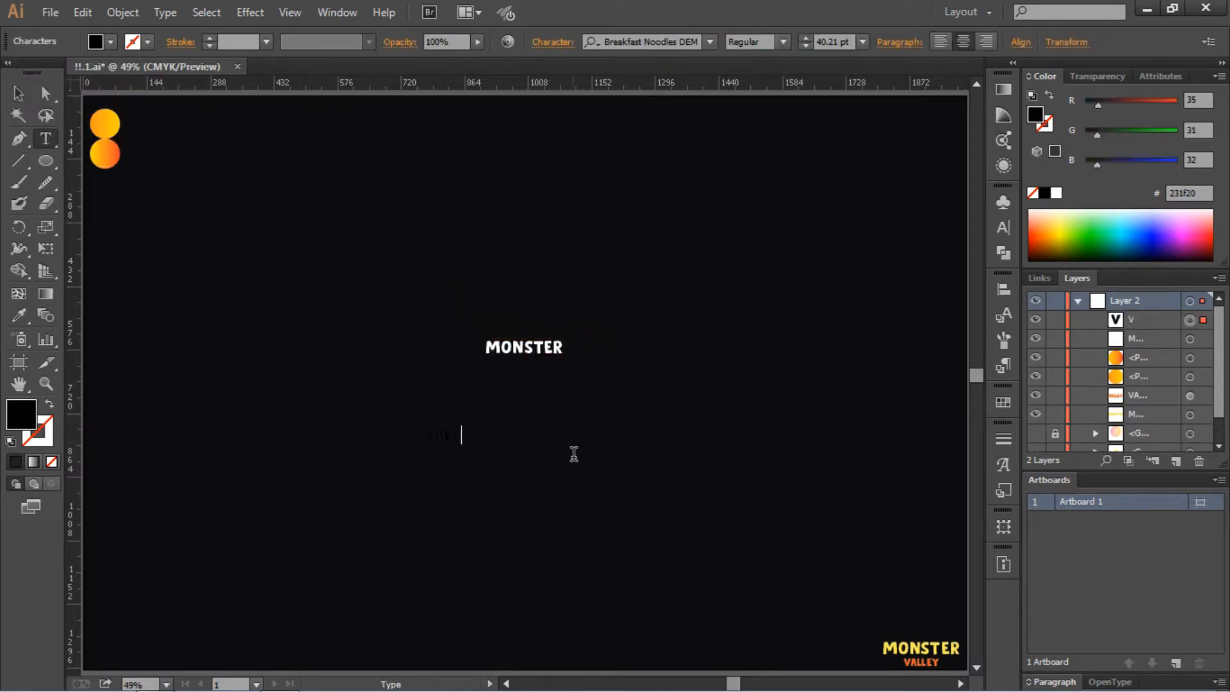
{"action": "type", "text": "VALLEY"}
{"action": "left_click", "coordinate": [18, 93]}
{"action": "left_click", "coordinate": [110, 41]}
{"action": "left_click", "coordinate": [37, 72]}
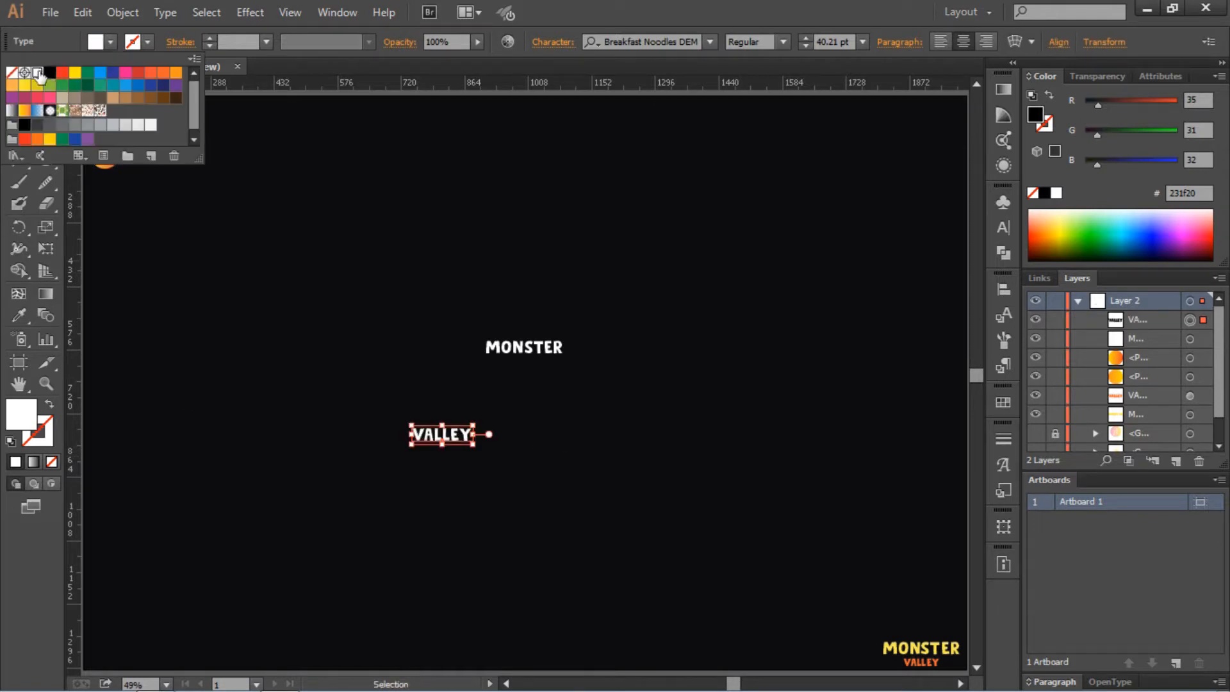
Step: Set the font size of the MONSTER text to 120 pt
{"action": "left_click", "coordinate": [516, 330]}
{"action": "left_click", "coordinate": [517, 344]}
{"action": "left_click", "coordinate": [862, 43]}
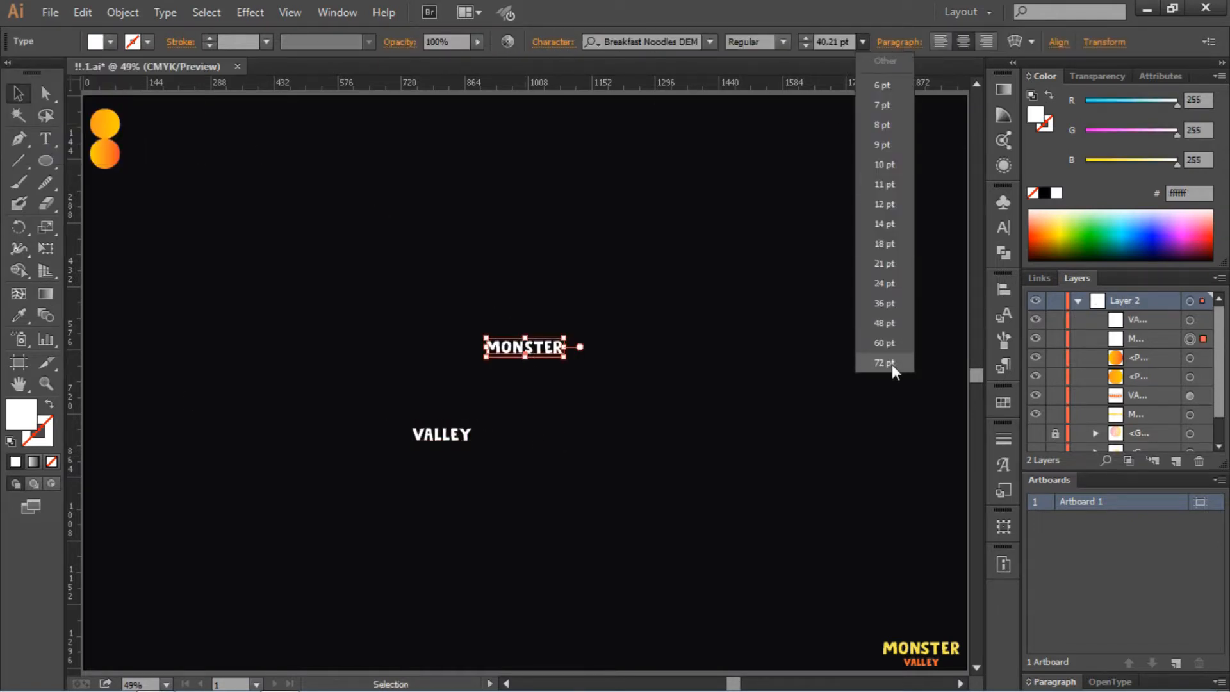
{"action": "left_click", "coordinate": [892, 364]}
{"action": "type", "text": "120"}
{"action": "left_click", "coordinate": [604, 340]}
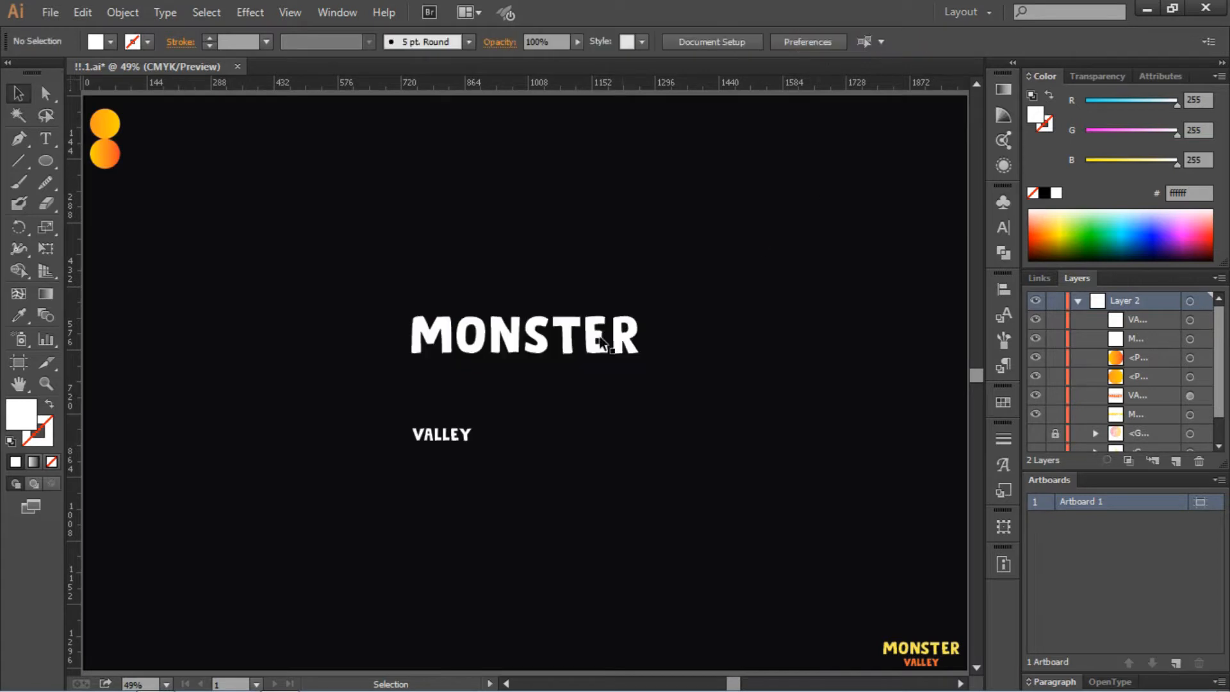
Step: Set the font size of the VALLEY text to 72 pt
{"action": "left_click", "coordinate": [449, 437]}
{"action": "left_click", "coordinate": [862, 43]}
{"action": "left_click", "coordinate": [891, 351]}
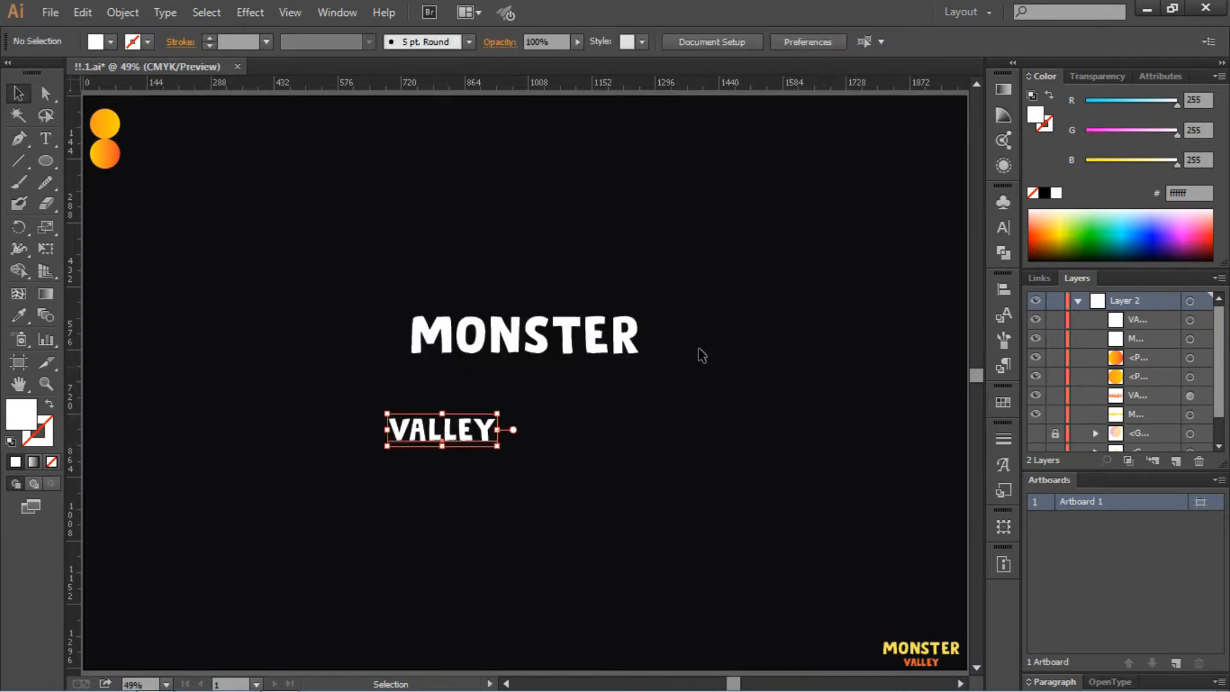
Step: Align the MONSTER and VALLEY texts on their horizontal centers
{"action": "left_click_drag", "start_coordinate": [458, 269], "coordinate": [520, 564]}
{"action": "left_click", "coordinate": [1004, 253]}
{"action": "left_click", "coordinate": [824, 318]}
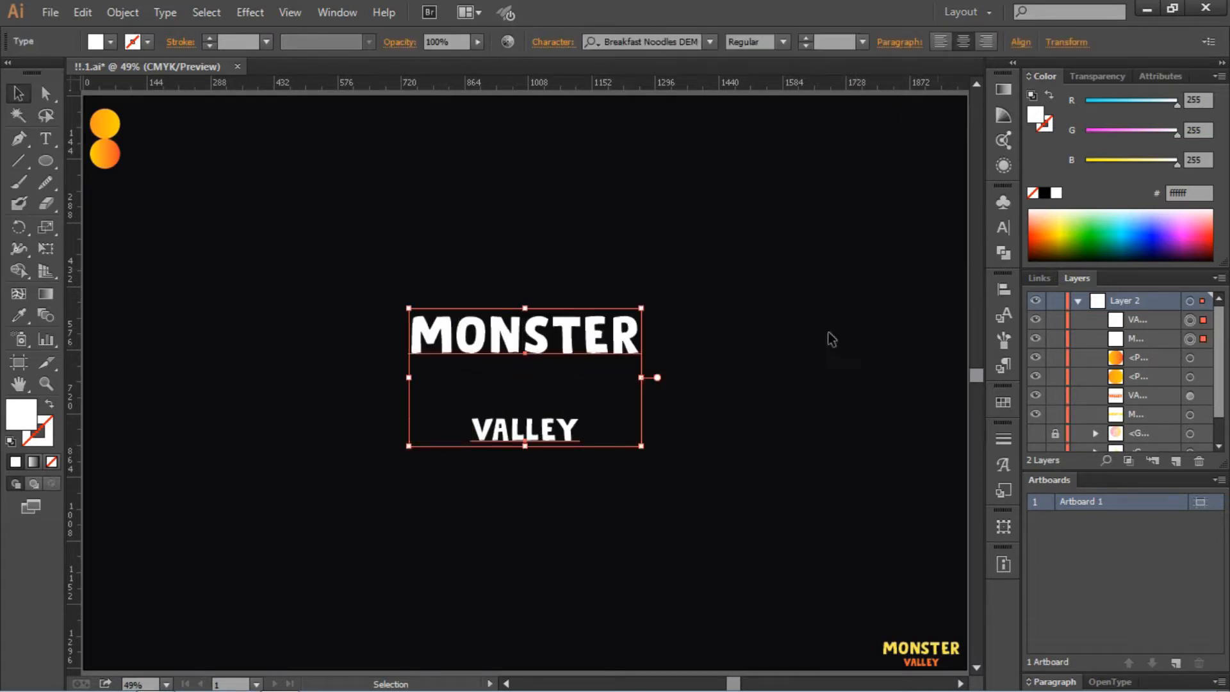
{"action": "left_click", "coordinate": [826, 340]}
Step: Move VALLEY up close beneath MONSTER, and shift both words down together
{"action": "left_click_drag", "start_coordinate": [554, 439], "coordinate": [547, 384]}
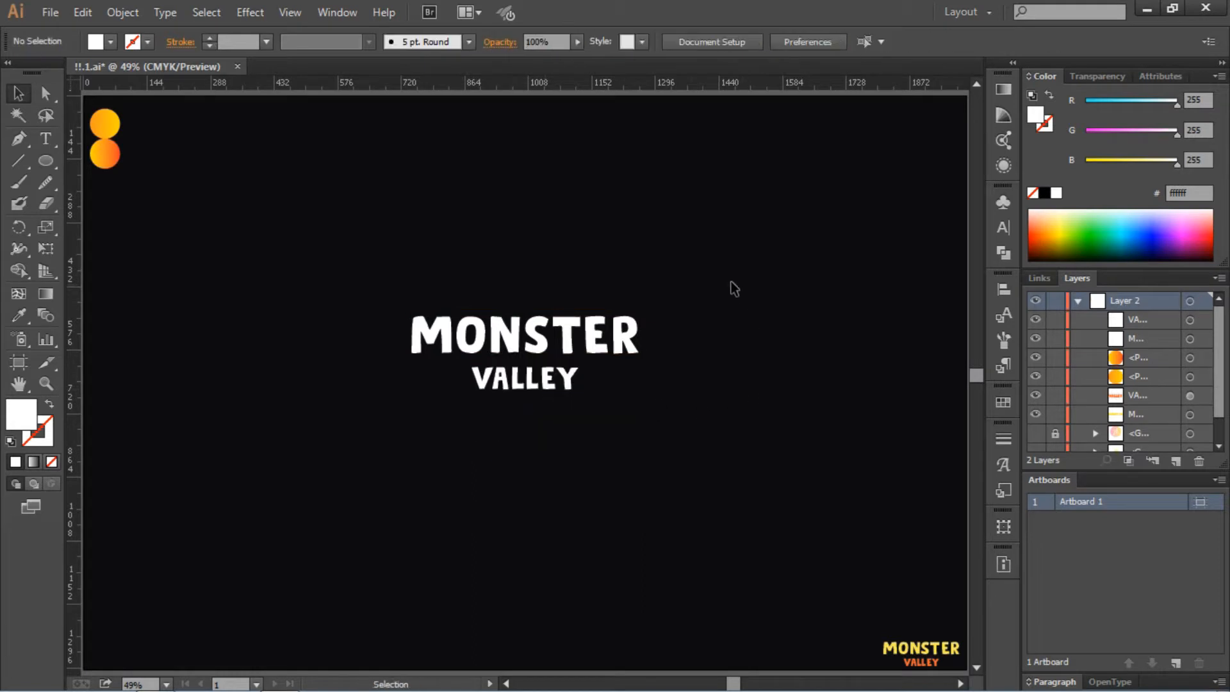
{"action": "left_click_drag", "start_coordinate": [730, 285], "coordinate": [513, 441]}
{"action": "left_click_drag", "start_coordinate": [558, 343], "coordinate": [557, 373]}
{"action": "left_click", "coordinate": [803, 359]}
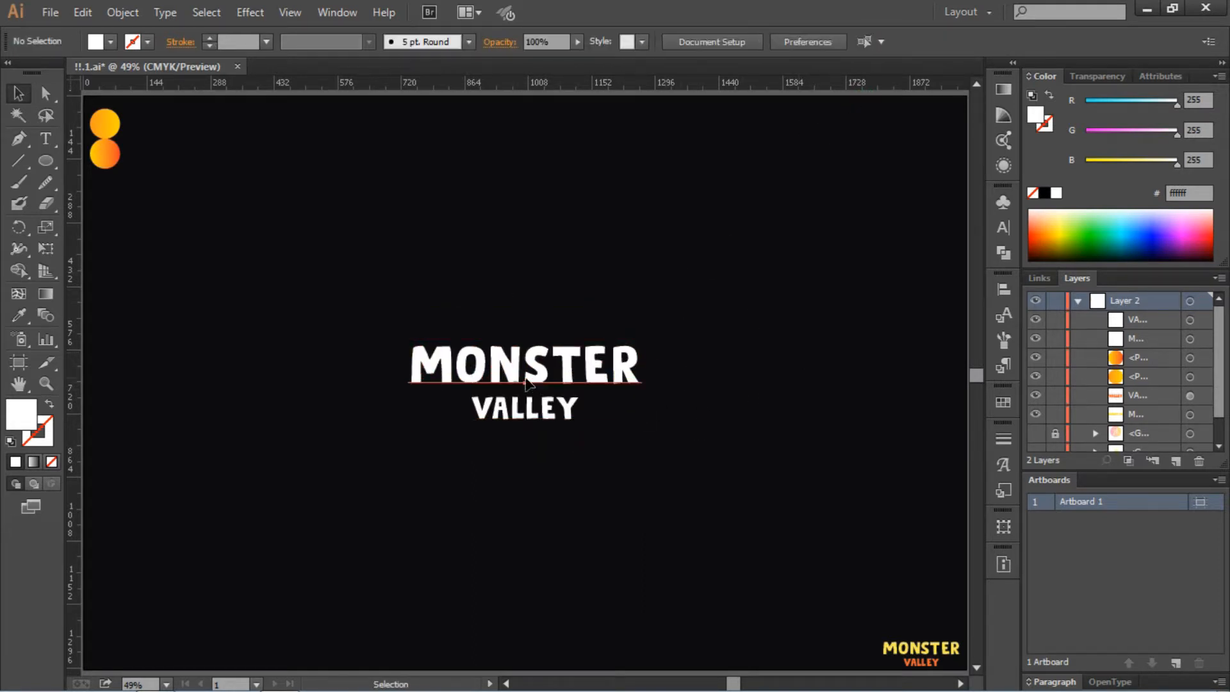
Step: Apply a horizontal Arc warp with a 12% bend to the MONSTER text
{"action": "left_click", "coordinate": [559, 382]}
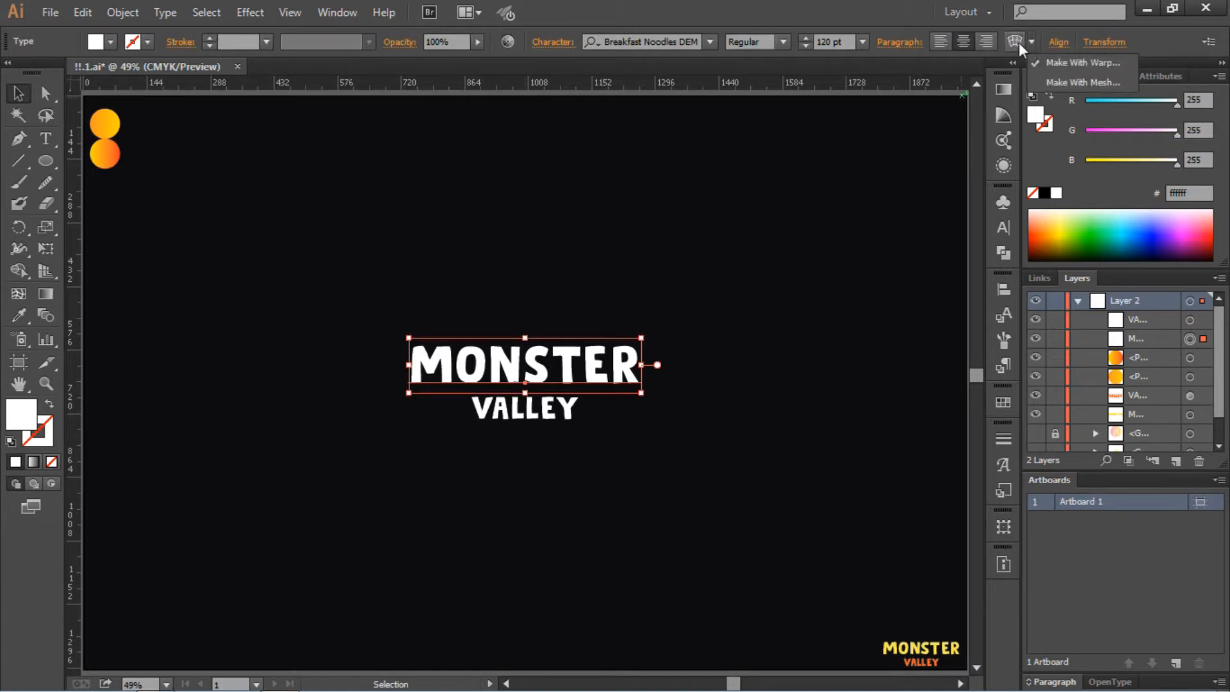
{"action": "left_click", "coordinate": [1016, 43]}
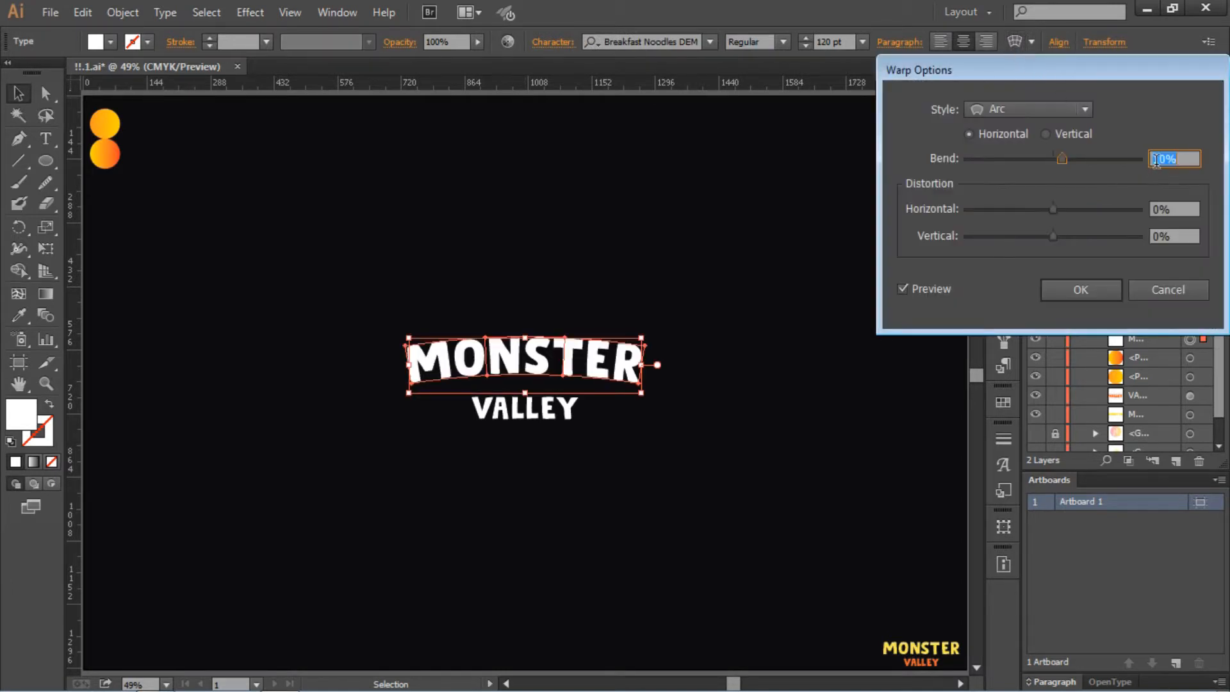
{"action": "type", "text": "12"}
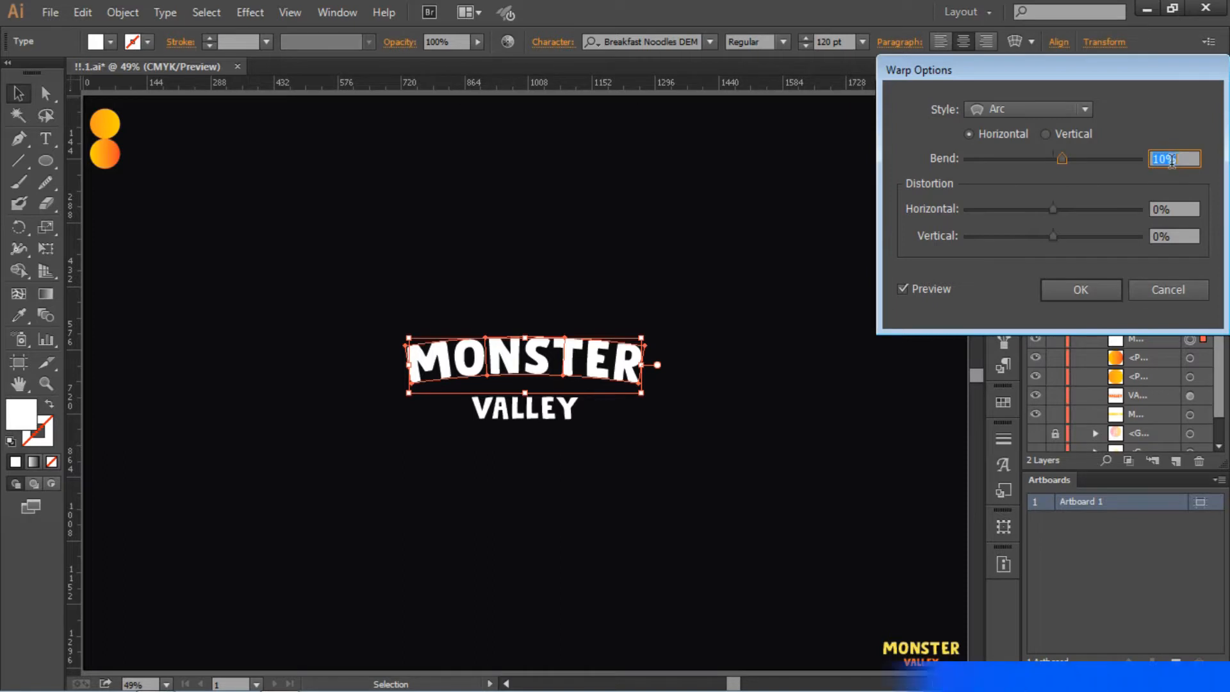
{"action": "left_click", "coordinate": [1080, 285]}
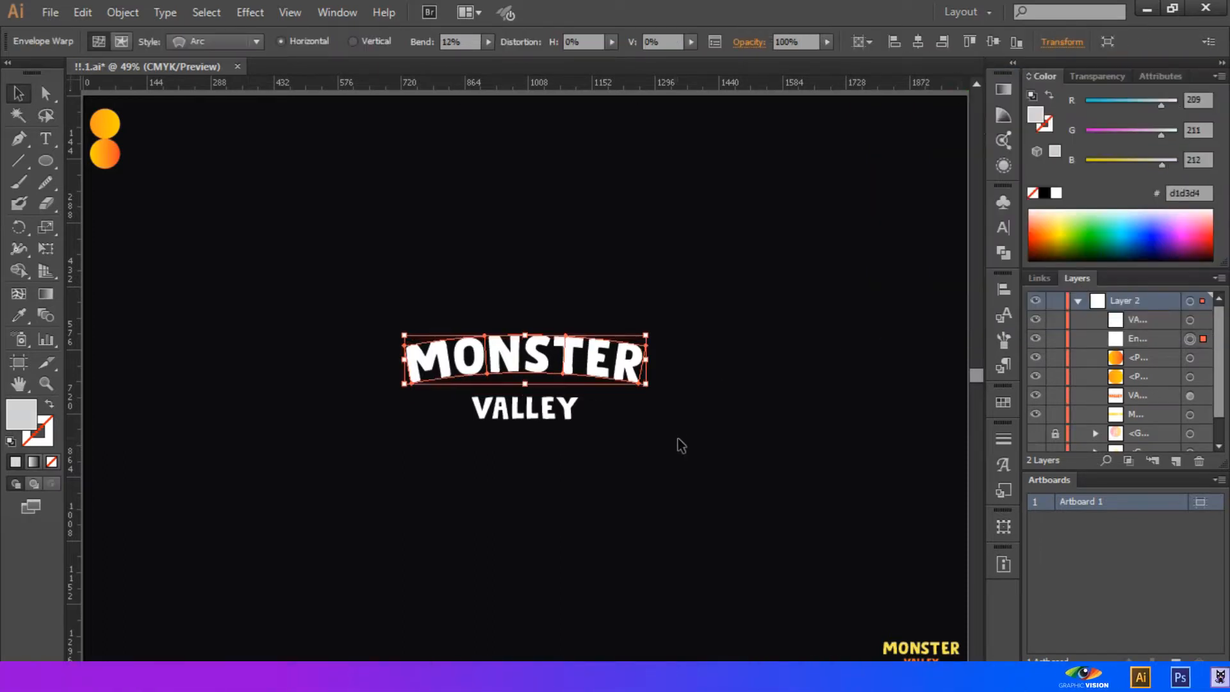
{"action": "left_click", "coordinate": [675, 442]}
Step: Apply a horizontal Arc warp with an 8% bend to the VALLEY text
{"action": "left_click", "coordinate": [544, 423]}
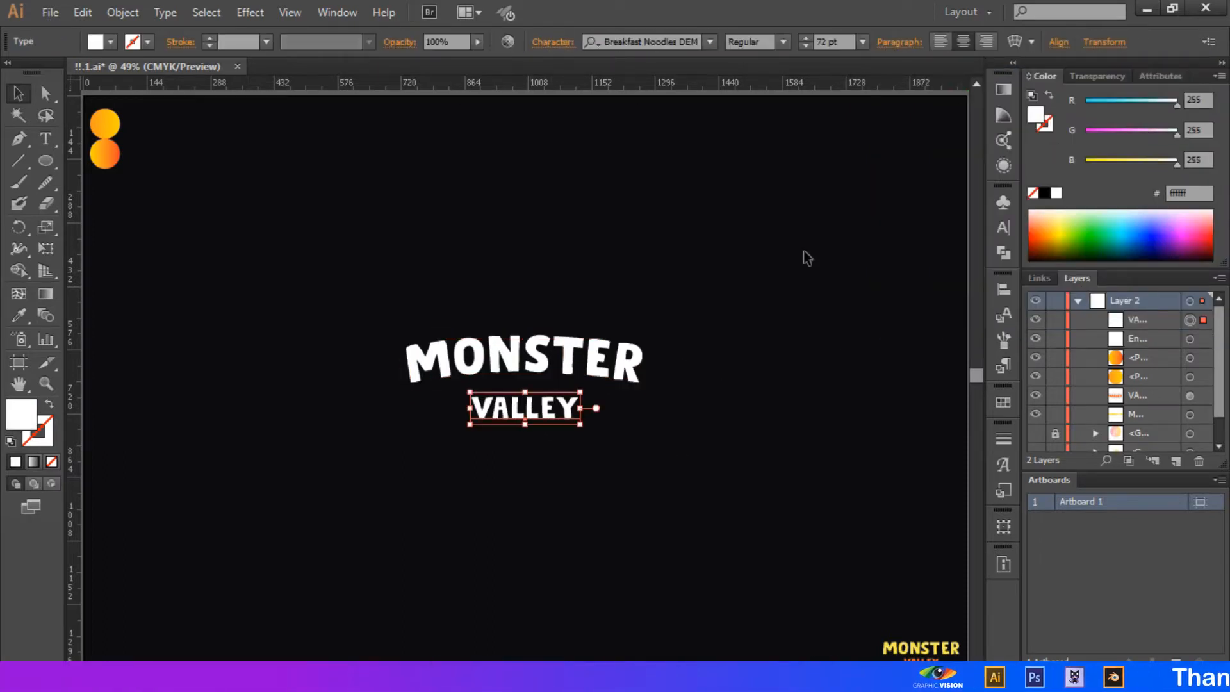
{"action": "left_click", "coordinate": [1014, 42]}
{"action": "key", "text": "Down"}
{"action": "key", "text": "Down"}
{"action": "key", "text": "Down"}
{"action": "key", "text": "Down"}
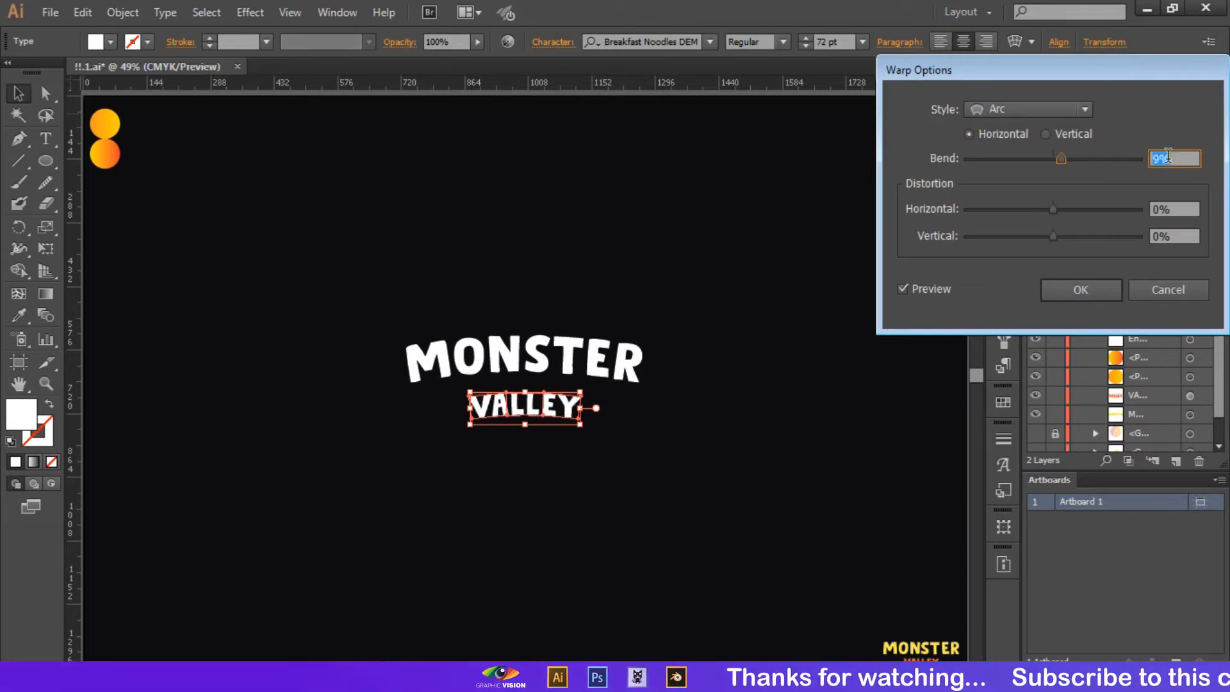
{"action": "key", "text": "Return"}
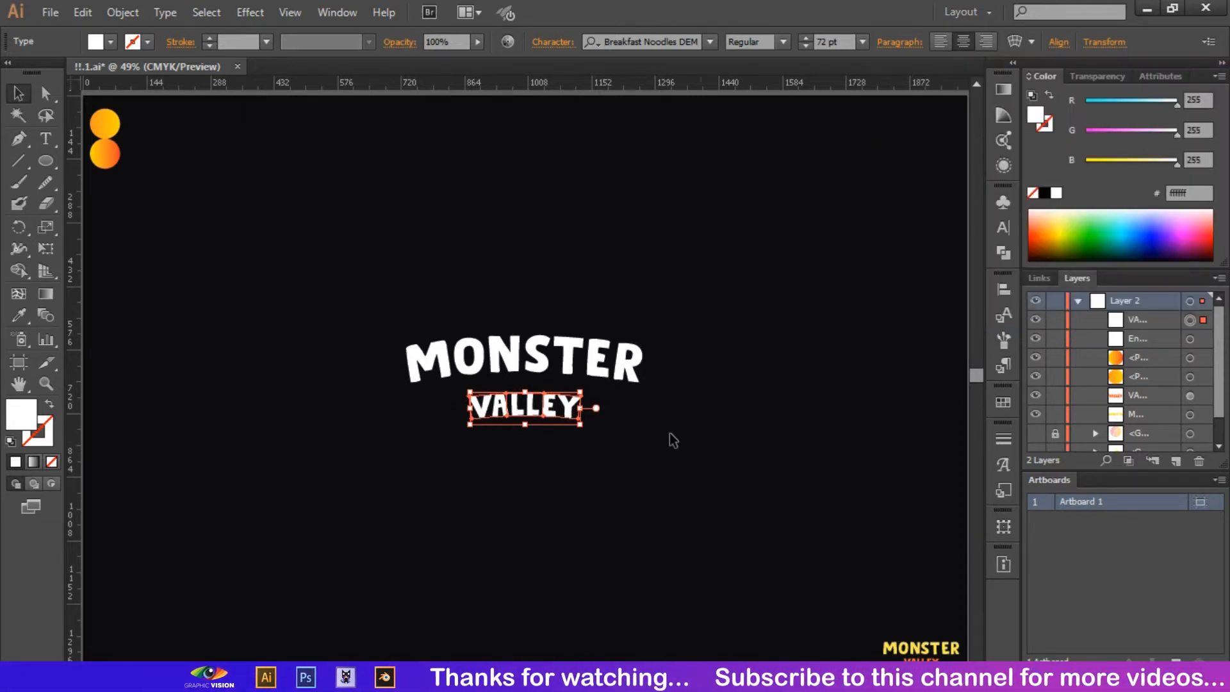
Step: Move VALLEY up under the MONSTER arc and enlarge both words together around their center
{"action": "left_click", "coordinate": [636, 474]}
{"action": "left_click_drag", "start_coordinate": [547, 413], "coordinate": [547, 400]}
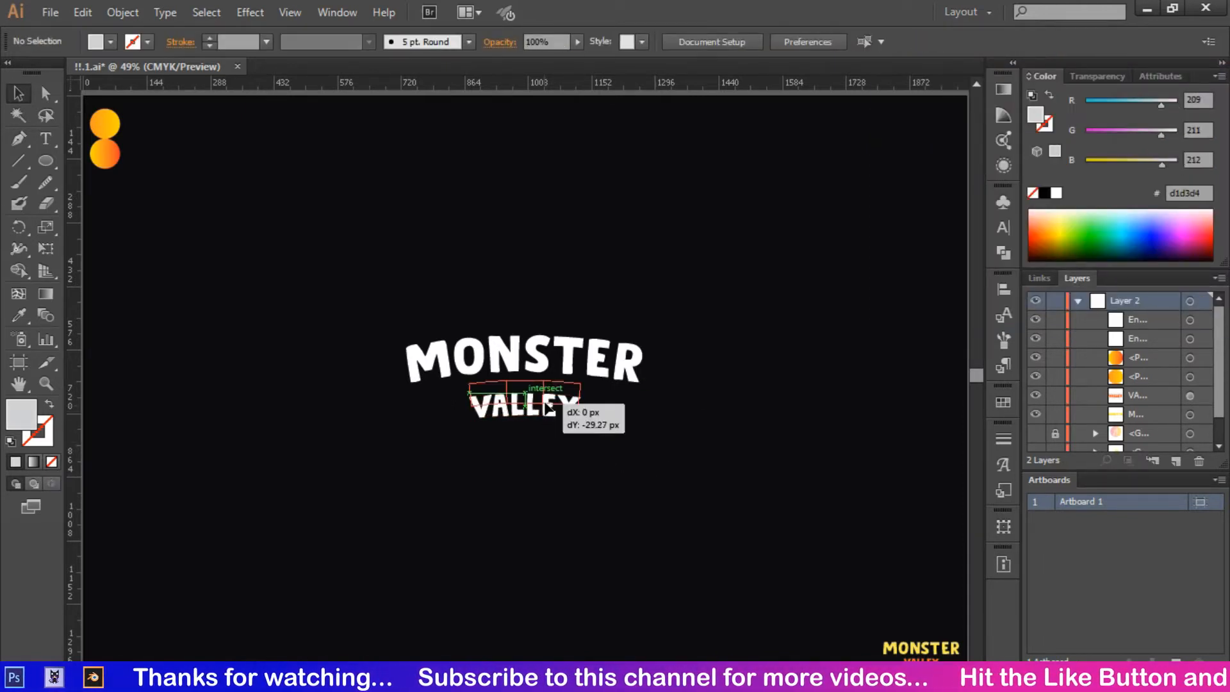
{"action": "left_click", "coordinate": [611, 368], "text": "shift"}
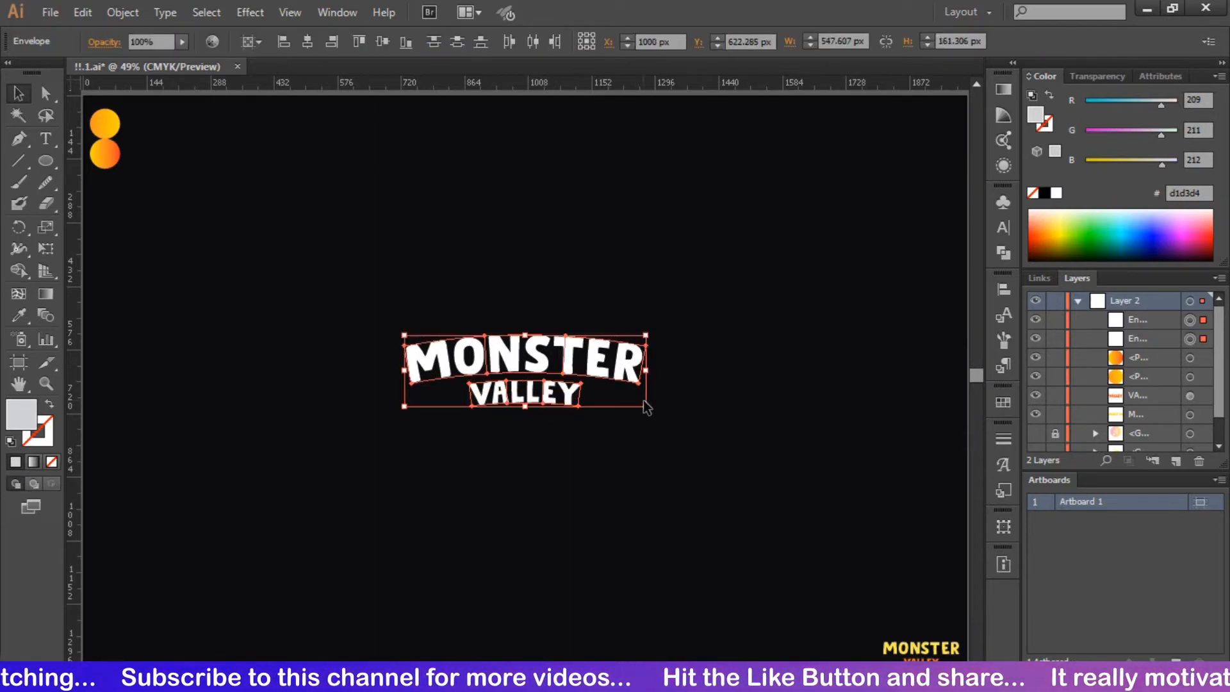
{"action": "left_click_drag", "start_coordinate": [646, 406], "coordinate": [684, 429]}
{"action": "left_click", "coordinate": [743, 444]}
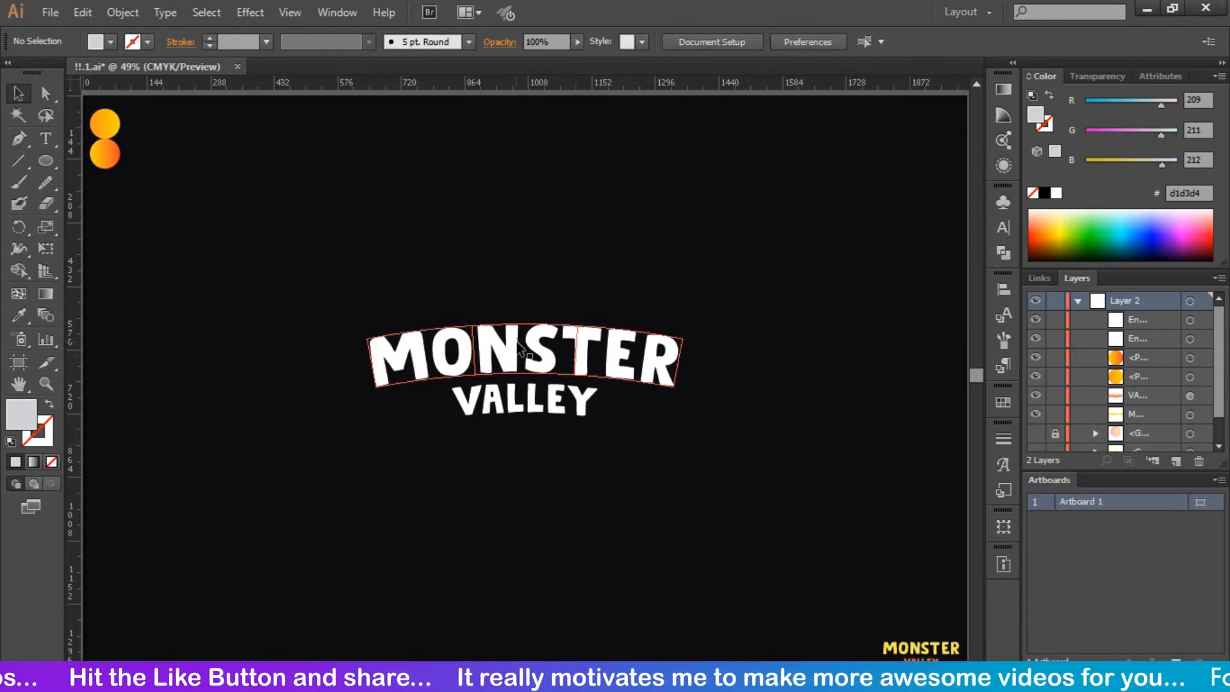
Step: Expand the warped MONSTER text into editable paths
{"action": "left_click_drag", "start_coordinate": [427, 278], "coordinate": [557, 434]}
{"action": "left_click", "coordinate": [468, 344]}
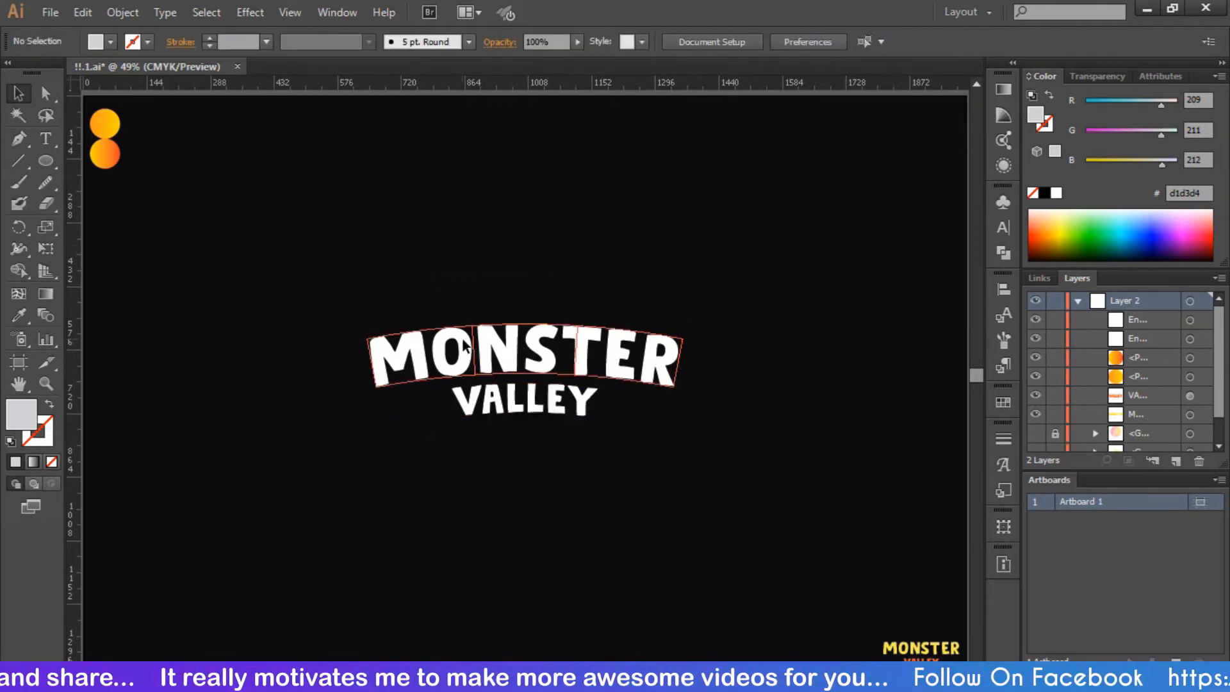
{"action": "left_click", "coordinate": [131, 12]}
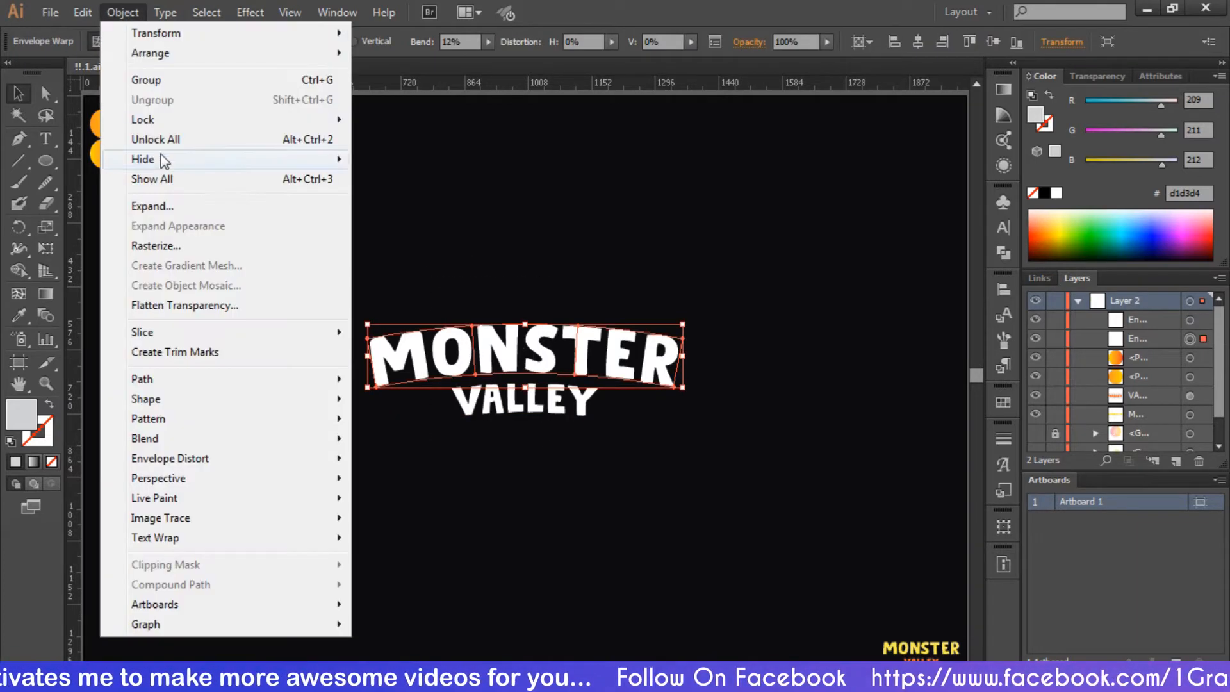
{"action": "left_click", "coordinate": [170, 206]}
{"action": "left_click", "coordinate": [753, 378]}
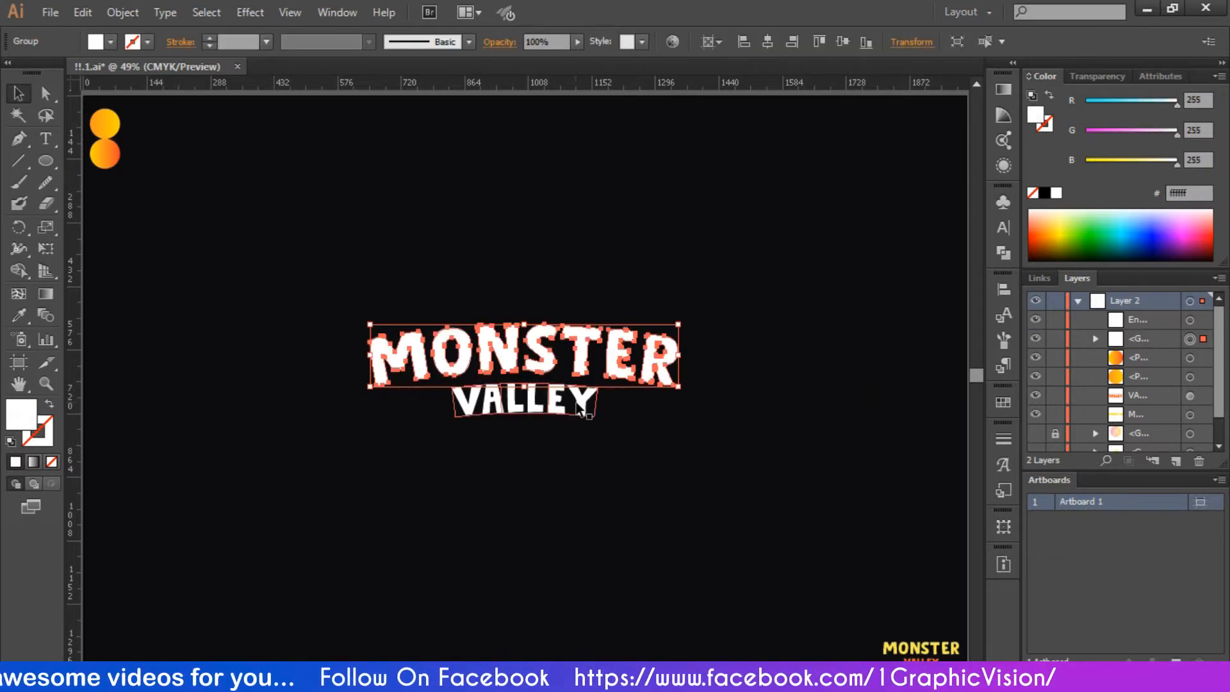
Step: Expand the warped VALLEY text into editable paths
{"action": "left_click", "coordinate": [525, 400]}
{"action": "left_click", "coordinate": [123, 12]}
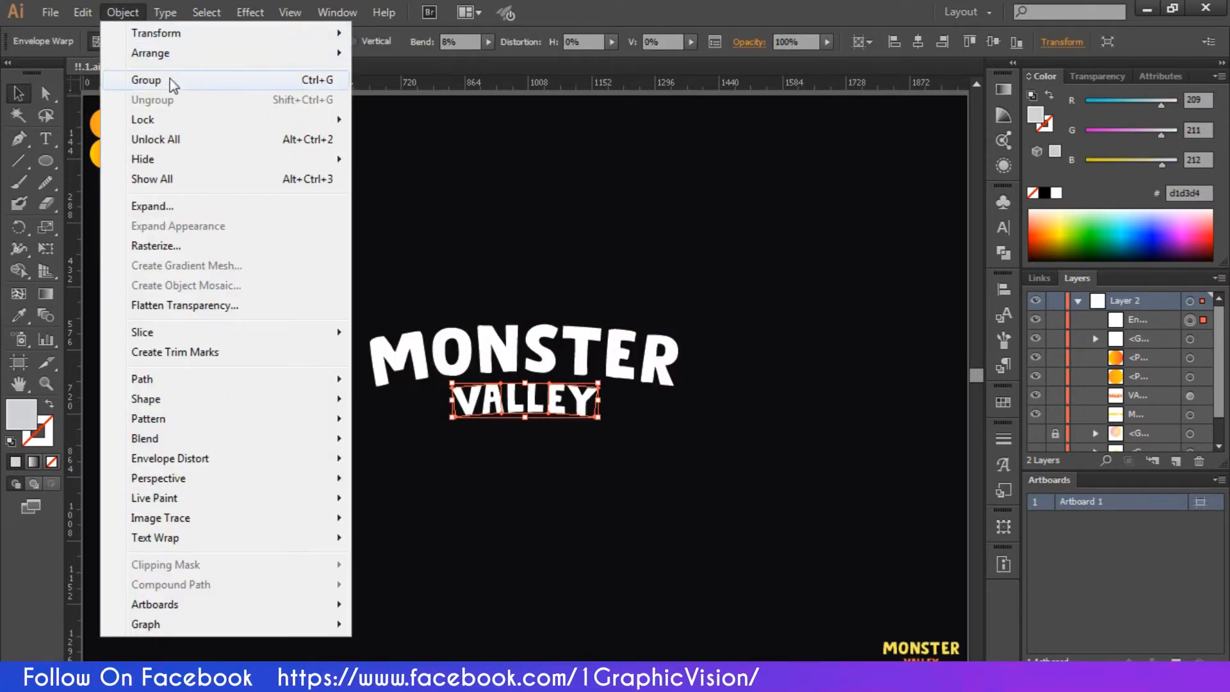
{"action": "left_click", "coordinate": [174, 206]}
{"action": "left_click", "coordinate": [779, 379]}
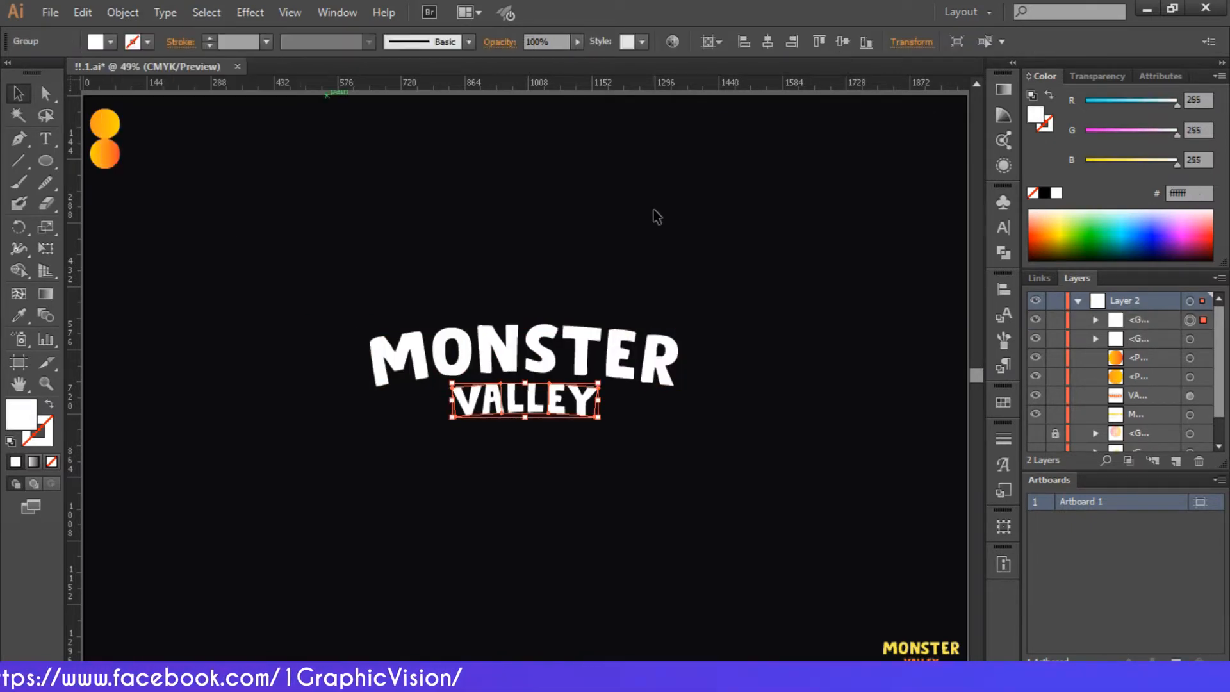
{"action": "left_click", "coordinate": [590, 228]}
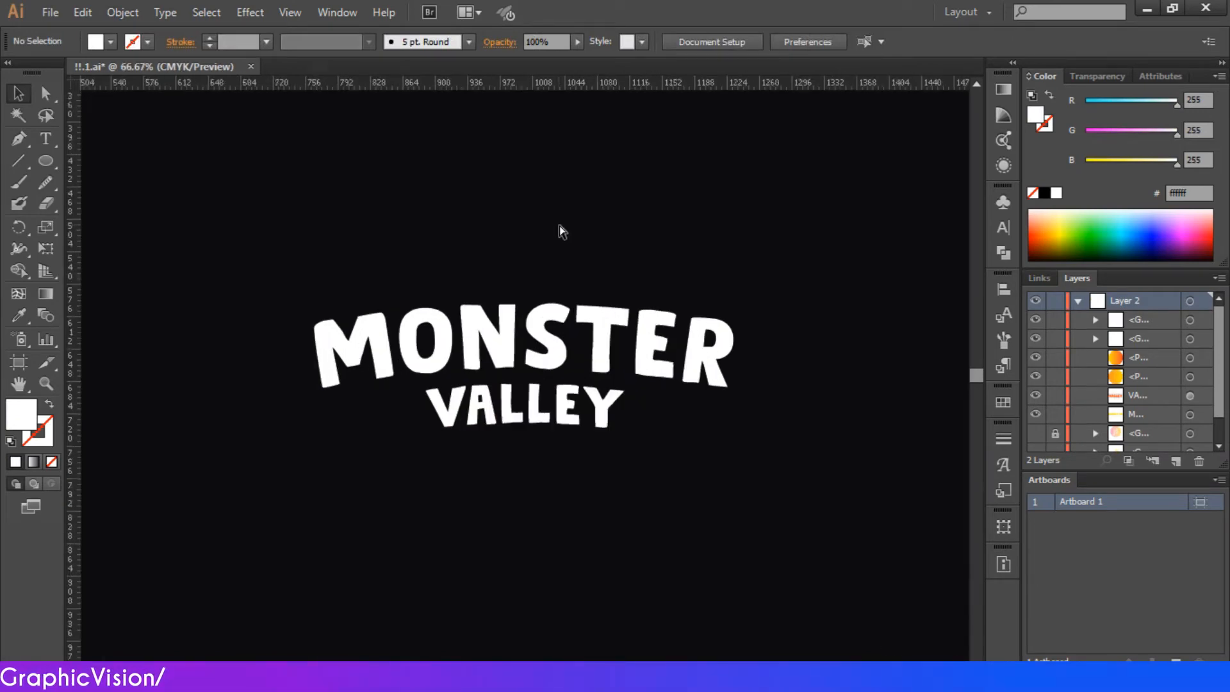
Step: Extend the left leg of the M downward by about 59 px to the baseline of VALLEY
{"action": "key", "text": "ctrl+1"}
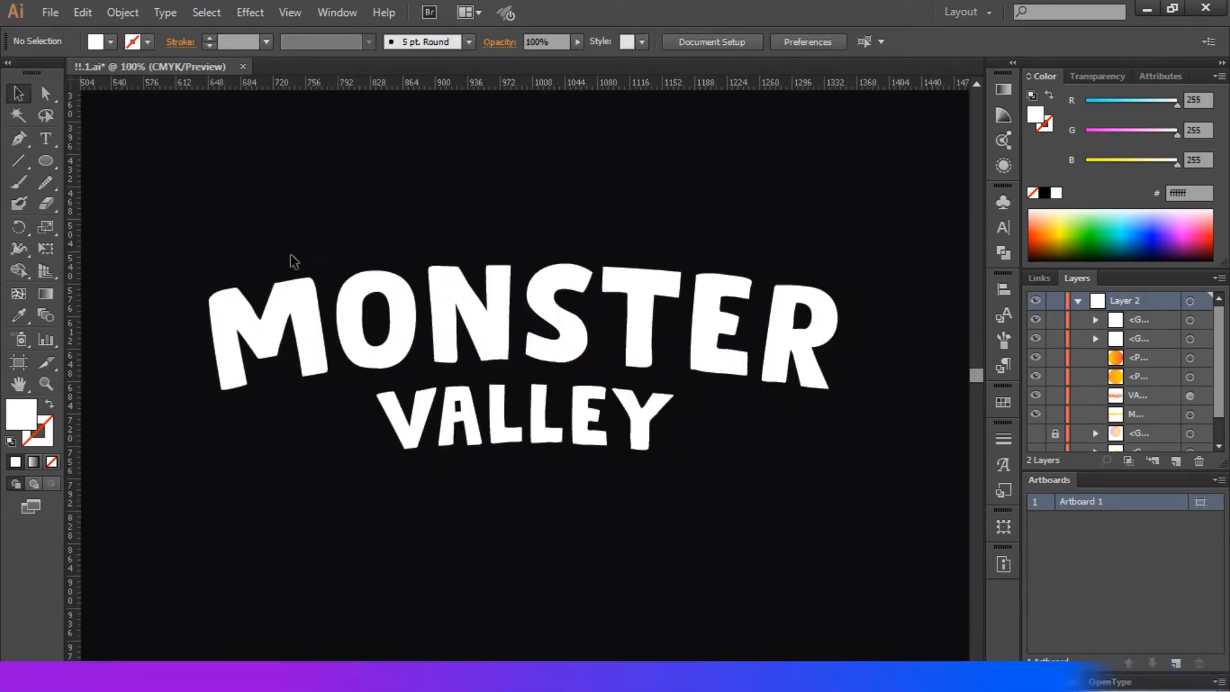
{"action": "left_click", "coordinate": [48, 94]}
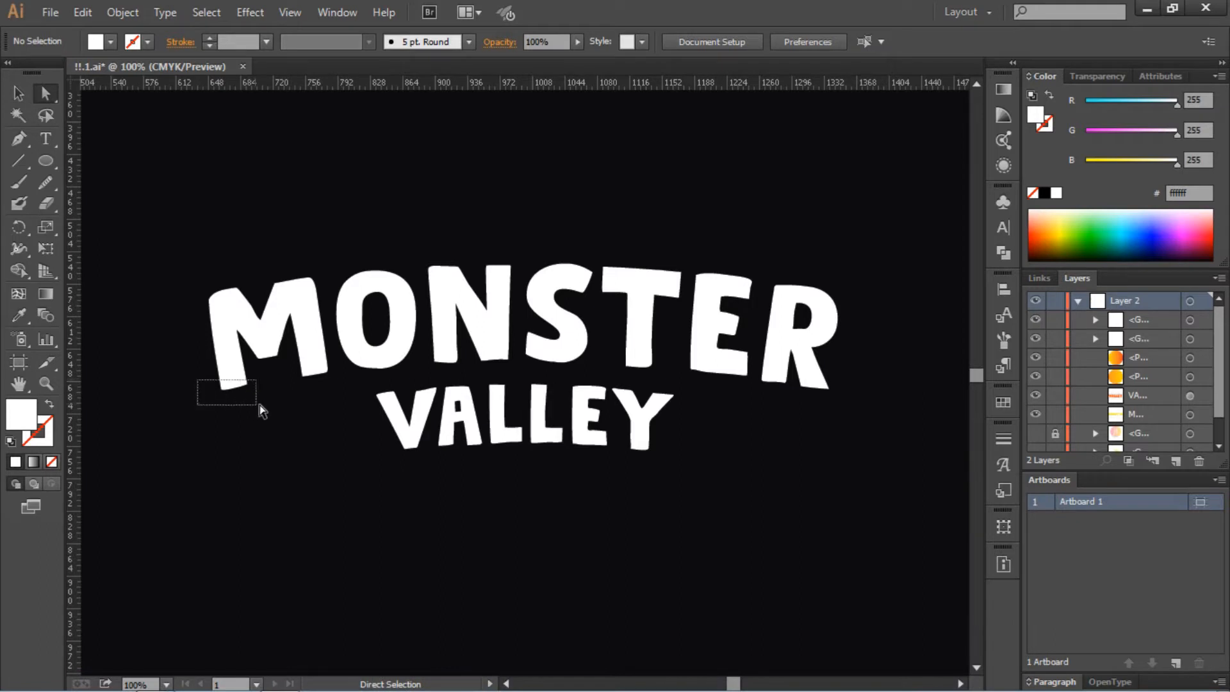
{"action": "left_click_drag", "start_coordinate": [259, 405], "coordinate": [256, 435]}
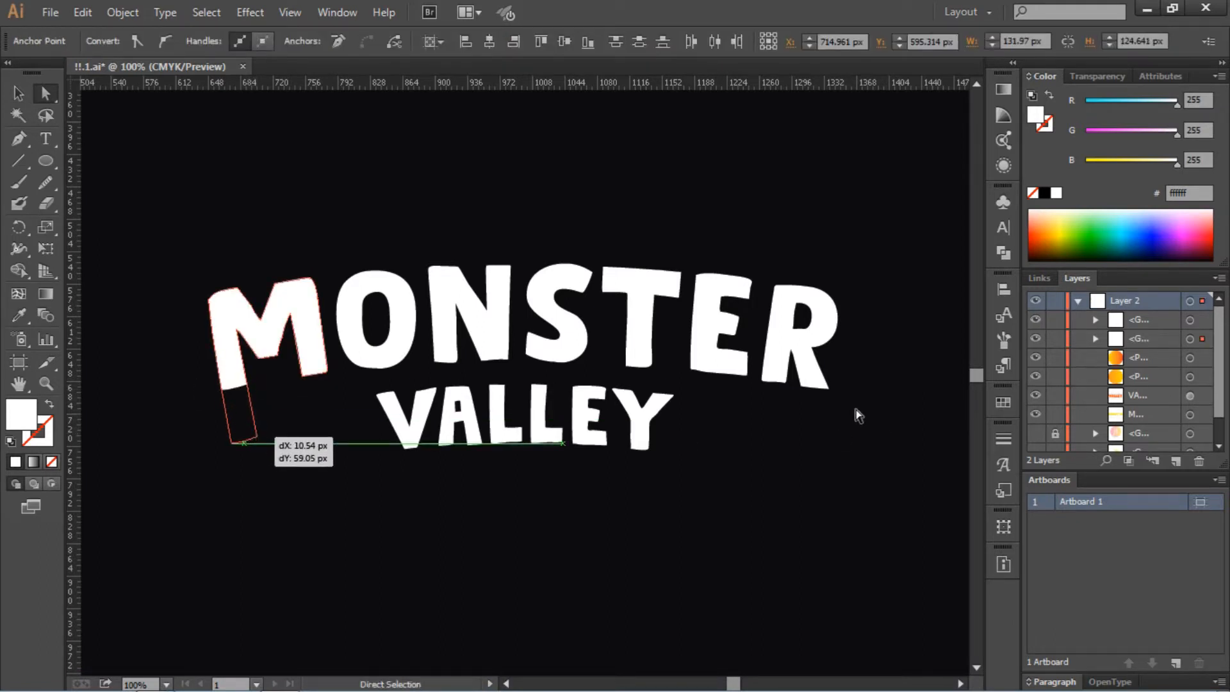
Step: Extend the right leg of the R diagonally downward by about 62 px to the baseline of VALLEY
{"action": "left_click", "coordinate": [829, 389]}
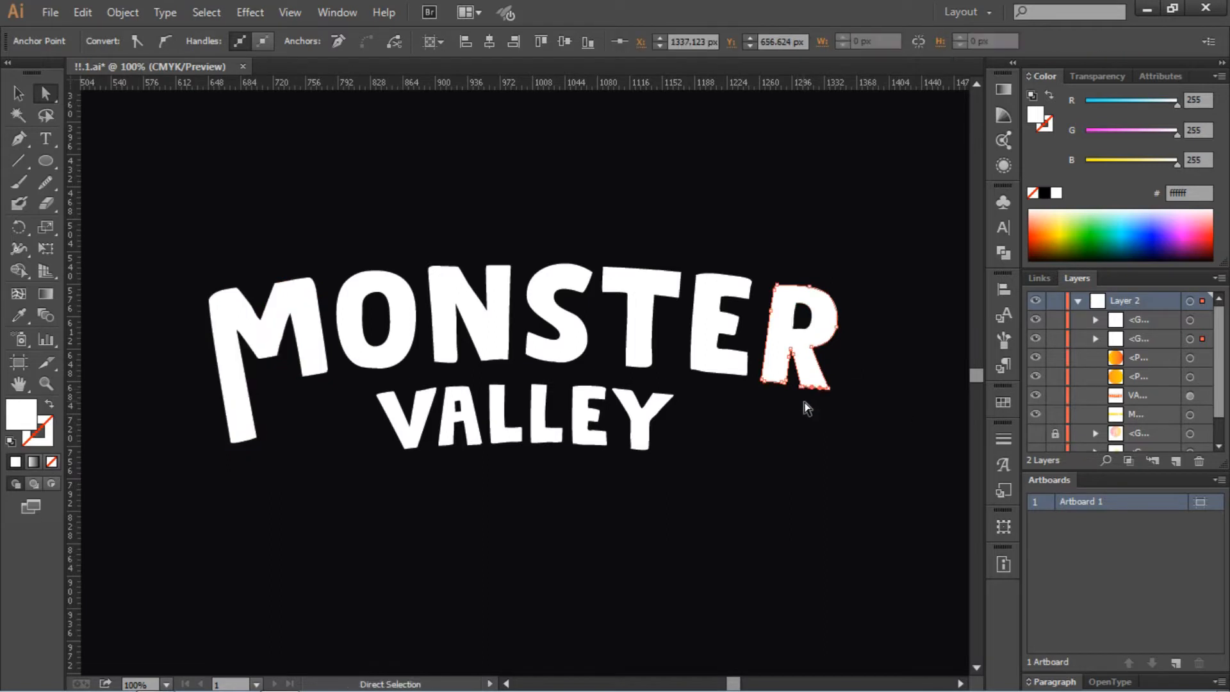
{"action": "left_click", "coordinate": [795, 402]}
{"action": "left_click_drag", "start_coordinate": [835, 387], "coordinate": [847, 446]}
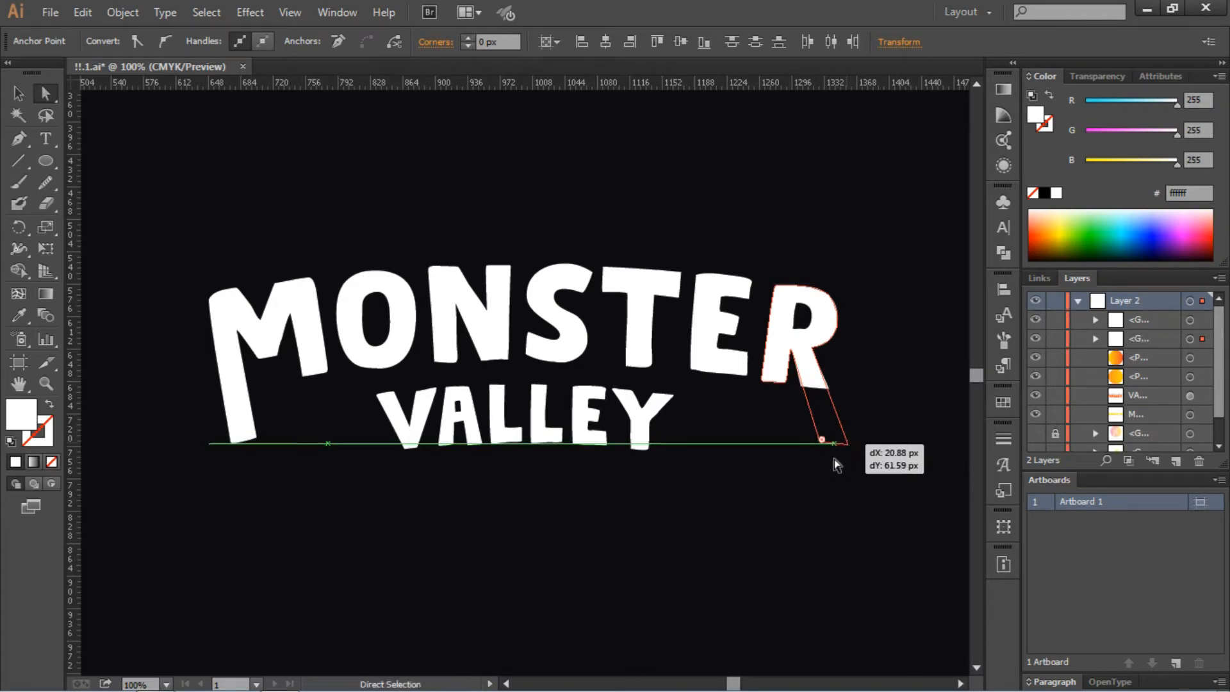
{"action": "left_click", "coordinate": [724, 485]}
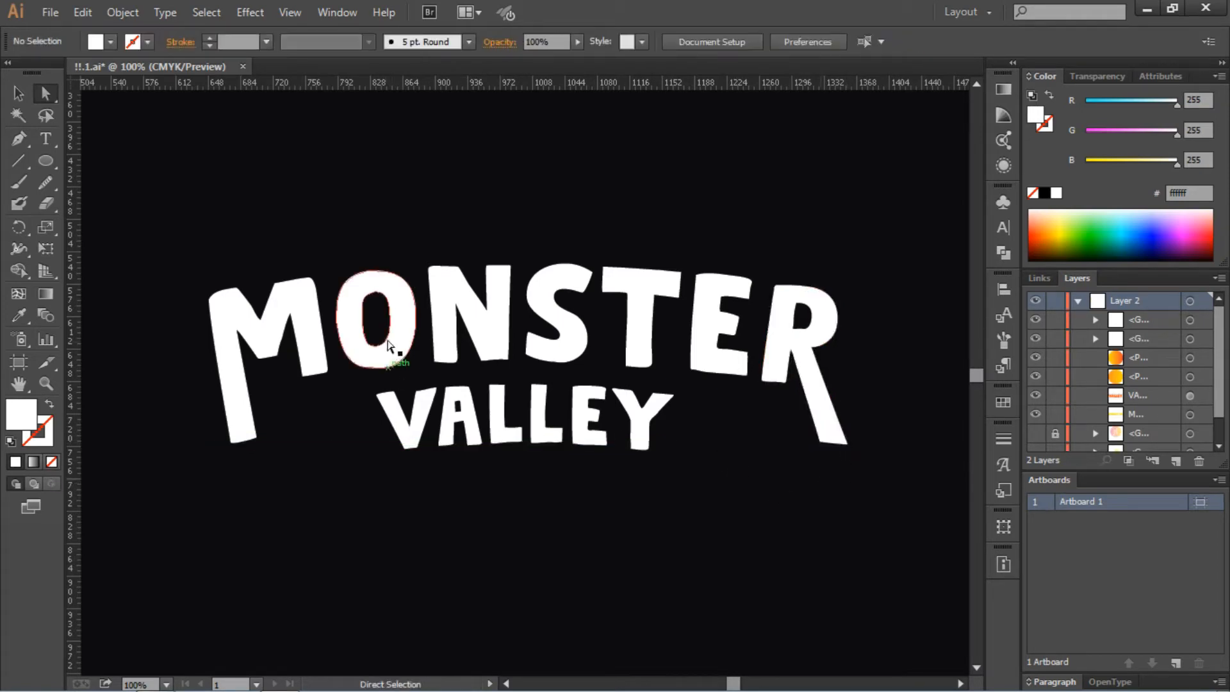
Step: Draw a curved, pointed white horn with the Pen tool and place it on the upper left of the O
{"action": "left_click", "coordinate": [22, 143]}
{"action": "left_click", "coordinate": [348, 246]}
{"action": "left_click_drag", "start_coordinate": [329, 214], "coordinate": [356, 191]}
{"action": "key", "text": "ctrl+z"}
{"action": "left_click", "coordinate": [340, 205]}
{"action": "mouse_move", "coordinate": [358, 239]}
{"action": "left_mouse_down"}
{"action": "mouse_move", "coordinate": [377, 228]}
{"action": "mouse_move", "coordinate": [346, 290]}
{"action": "mouse_move", "coordinate": [330, 264]}
{"action": "mouse_move", "coordinate": [369, 239]}
{"action": "left_mouse_up"}
{"action": "key", "text": "ctrl+z"}
{"action": "left_click", "coordinate": [18, 93]}
{"action": "left_click", "coordinate": [46, 94]}
{"action": "left_click", "coordinate": [343, 198]}
{"action": "key", "text": "v"}
{"action": "left_click", "coordinate": [359, 227]}
{"action": "left_click", "coordinate": [342, 272]}
{"action": "left_click", "coordinate": [371, 223]}
{"action": "left_click_drag", "start_coordinate": [330, 280], "coordinate": [337, 282]}
Step: Duplicate the horn, reflect the copy and place it on the upper right of the O
{"action": "key", "text": "ctrl+c"}
{"action": "key", "text": "ctrl+v"}
{"action": "right_click", "coordinate": [517, 371]}
{"action": "mouse_move", "coordinate": [577, 609]}
{"action": "left_click", "coordinate": [752, 517]}
{"action": "key", "text": "Return"}
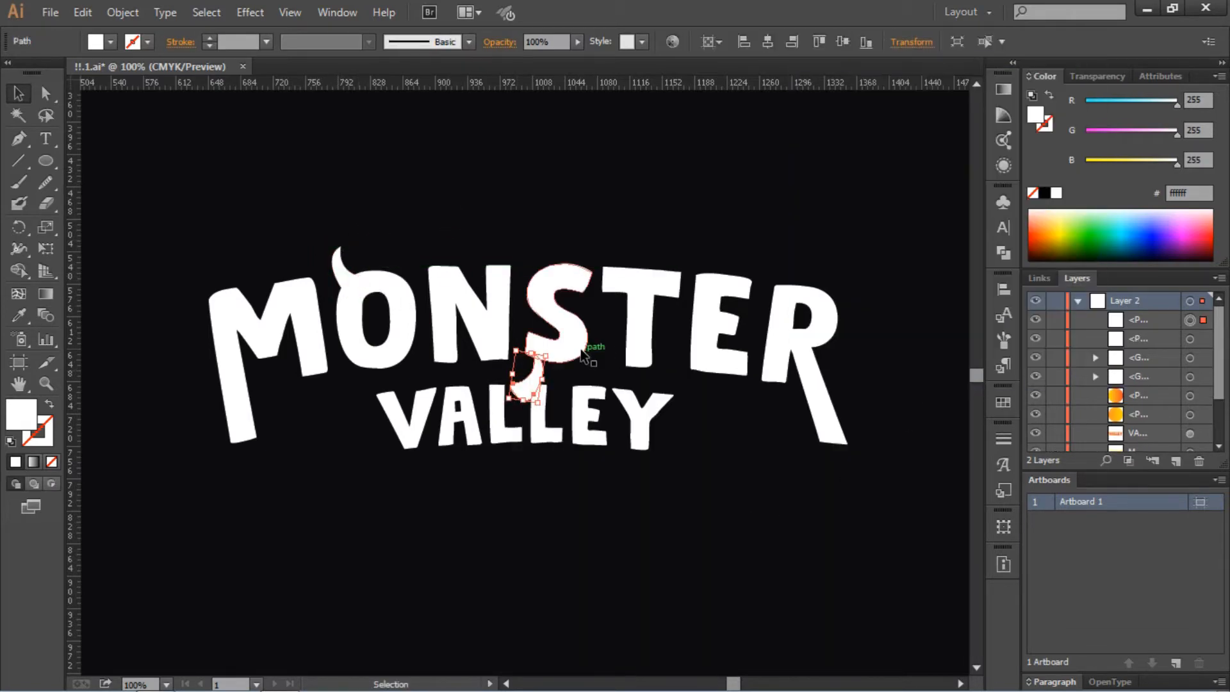
{"action": "left_click_drag", "start_coordinate": [526, 377], "coordinate": [402, 259]}
{"action": "left_click", "coordinate": [432, 236]}
Step: Draw a small white ellipse as a pupil inside the opening of the O
{"action": "key", "text": "l"}
{"action": "left_click_drag", "start_coordinate": [263, 154], "coordinate": [382, 332]}
{"action": "left_click", "coordinate": [17, 94]}
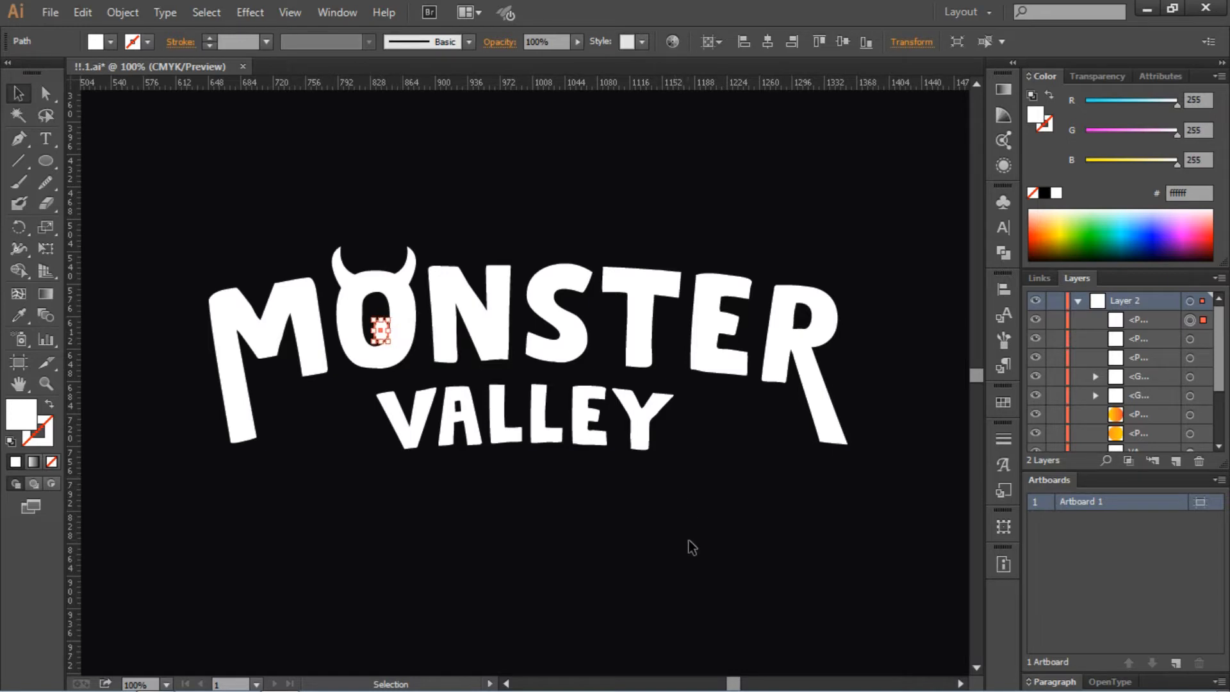
{"action": "left_click", "coordinate": [706, 555]}
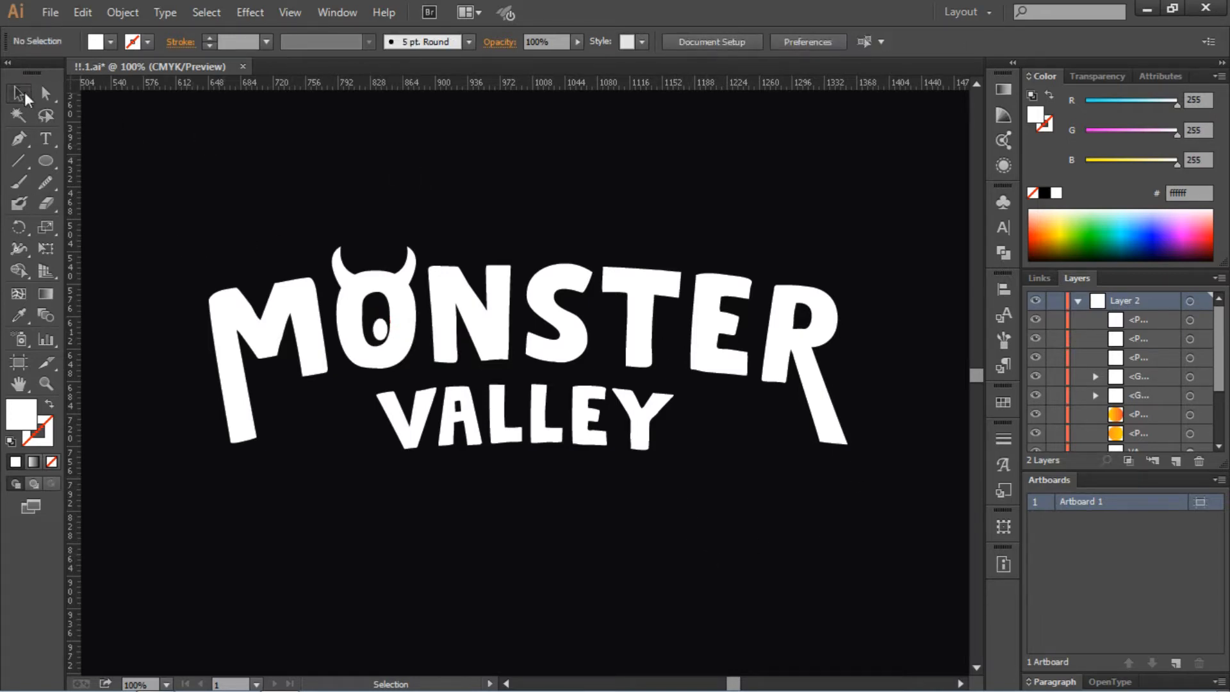
Step: Unite the MONSTER lettering with its leg extensions, horns and pupil into one group using Pathfinder
{"action": "left_click_drag", "start_coordinate": [175, 159], "coordinate": [869, 364]}
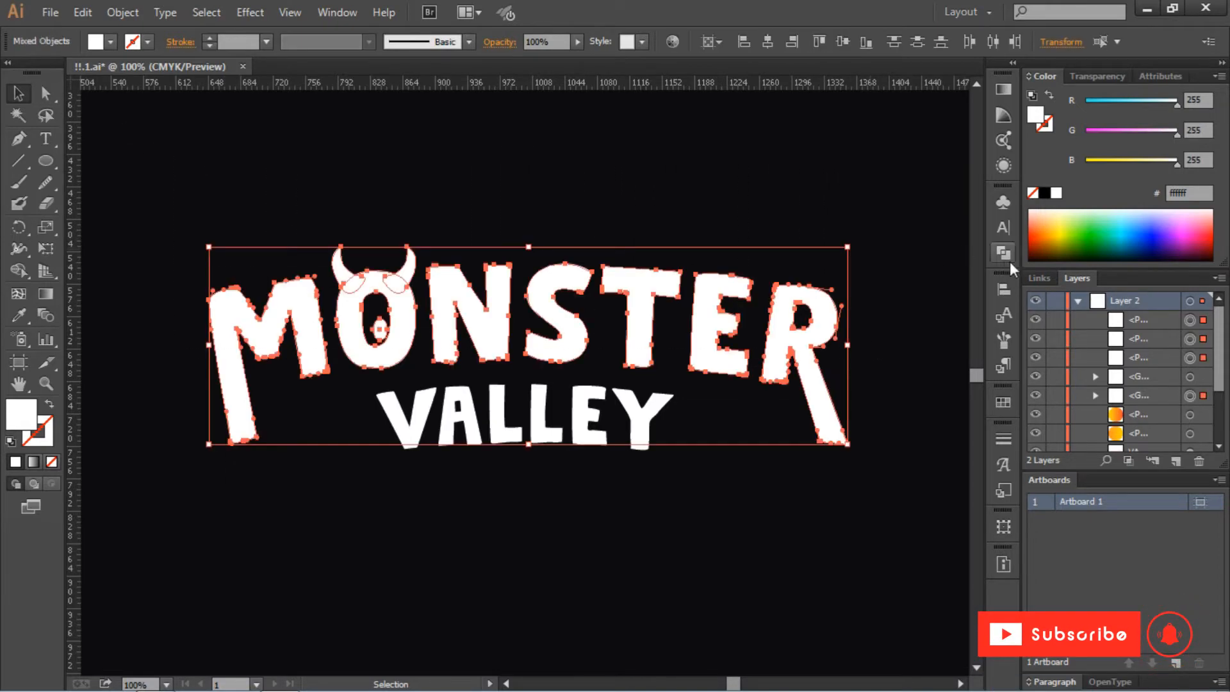
{"action": "left_click", "coordinate": [1003, 253]}
{"action": "left_click", "coordinate": [792, 233]}
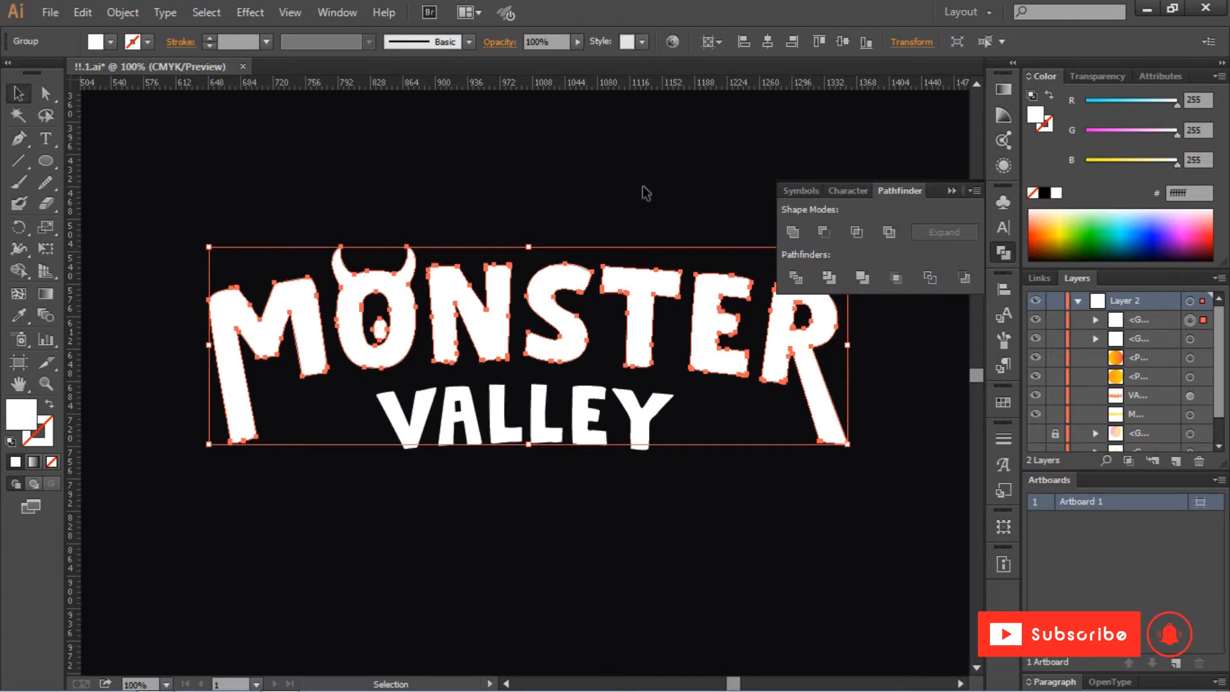
{"action": "left_click", "coordinate": [605, 181]}
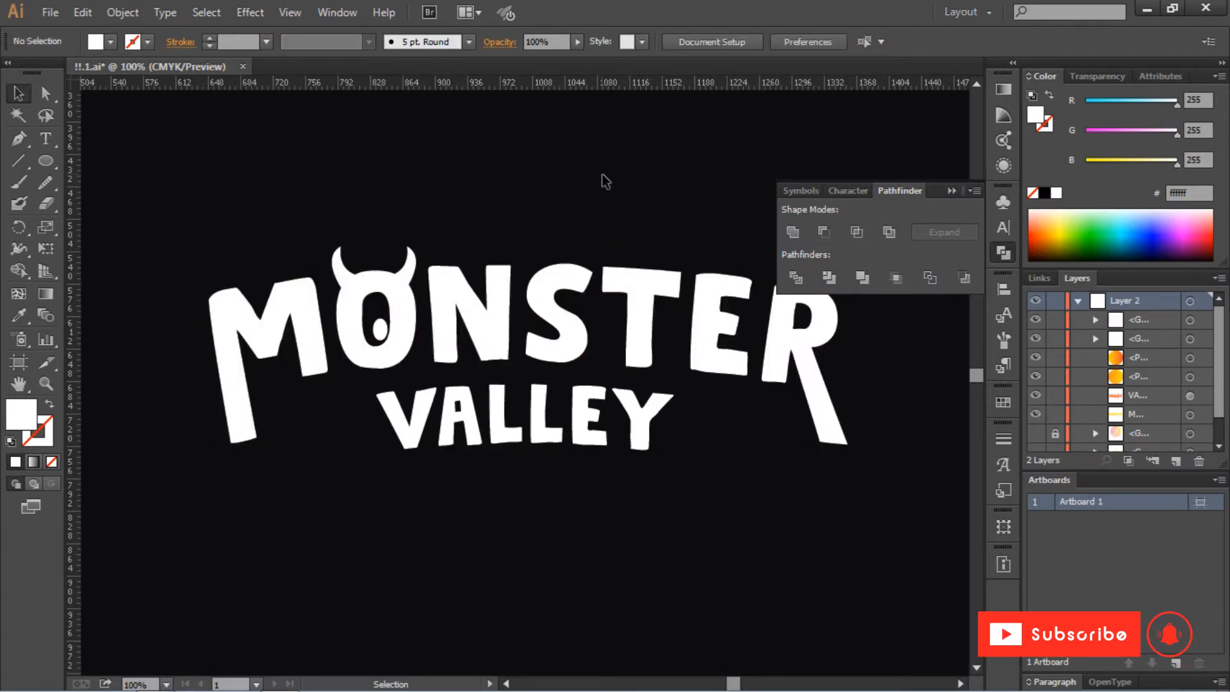
{"action": "left_click", "coordinate": [950, 190]}
Step: Fill the MONSTER group with the orange-to-yellow gradient sampled from the upper reference circle
{"action": "left_click", "coordinate": [376, 274]}
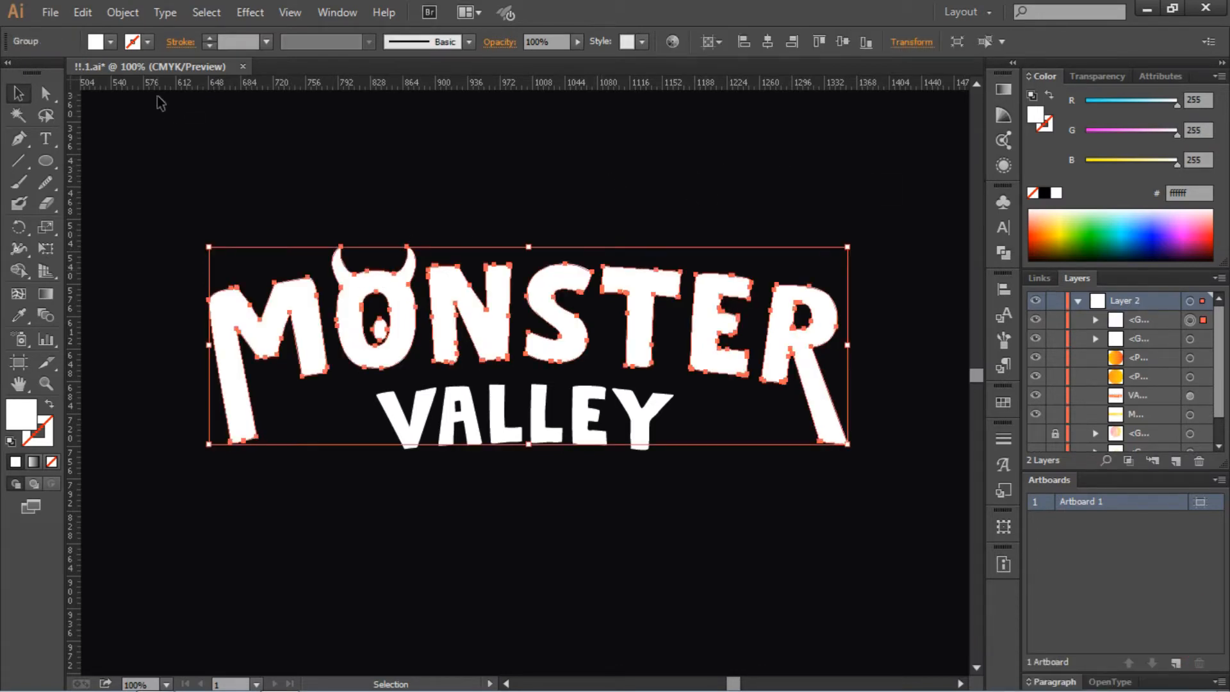
{"action": "key", "text": "ctrl+0"}
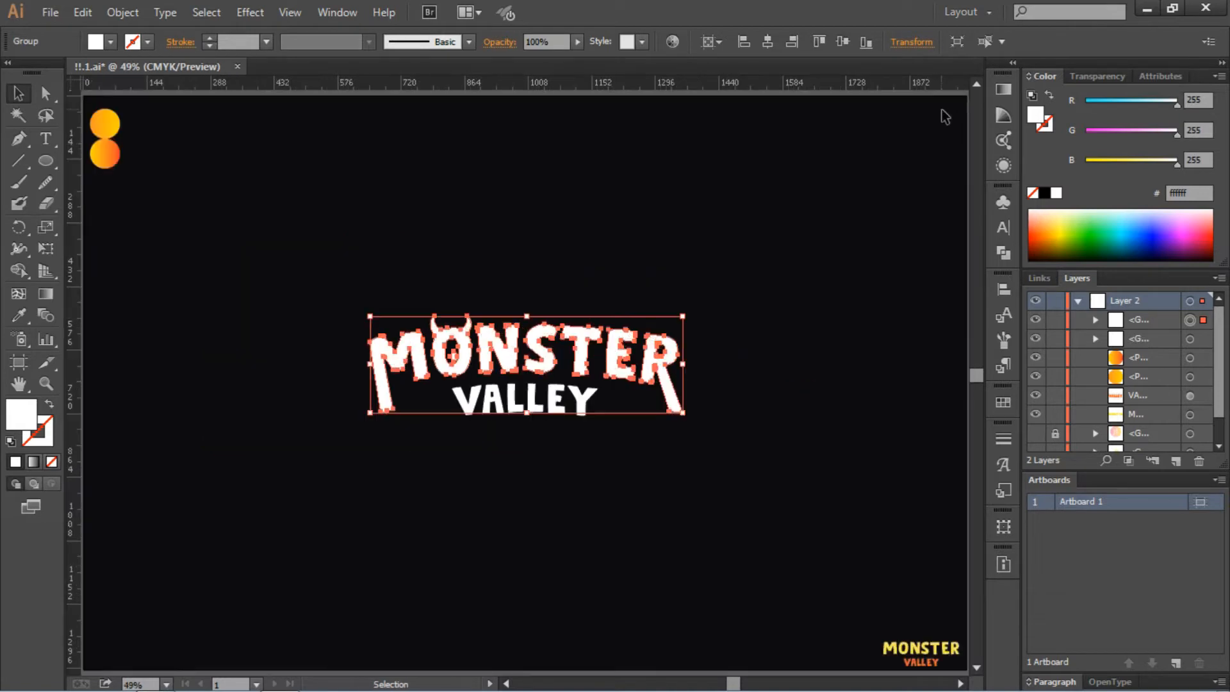
{"action": "left_click", "coordinate": [27, 313]}
{"action": "left_click", "coordinate": [109, 126]}
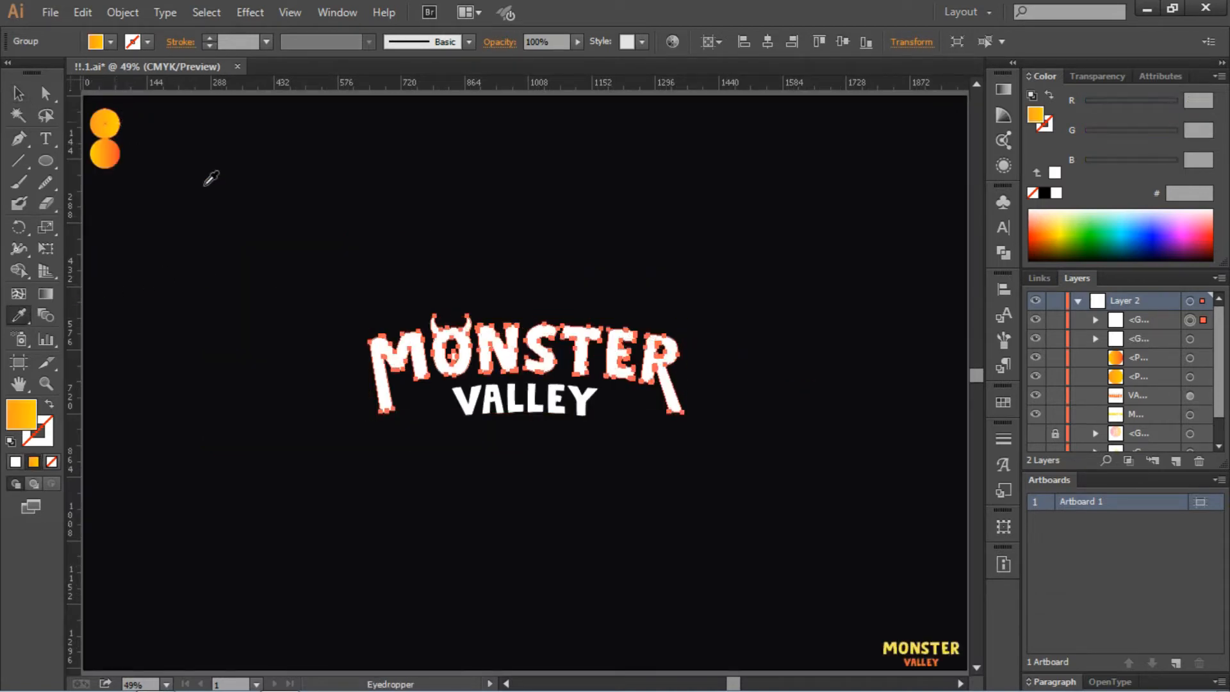
Step: Fill VALLEY with the yellow-to-red gradient sampled from the lower reference circle
{"action": "left_click", "coordinate": [488, 390], "text": "ctrl"}
{"action": "left_click", "coordinate": [110, 149]}
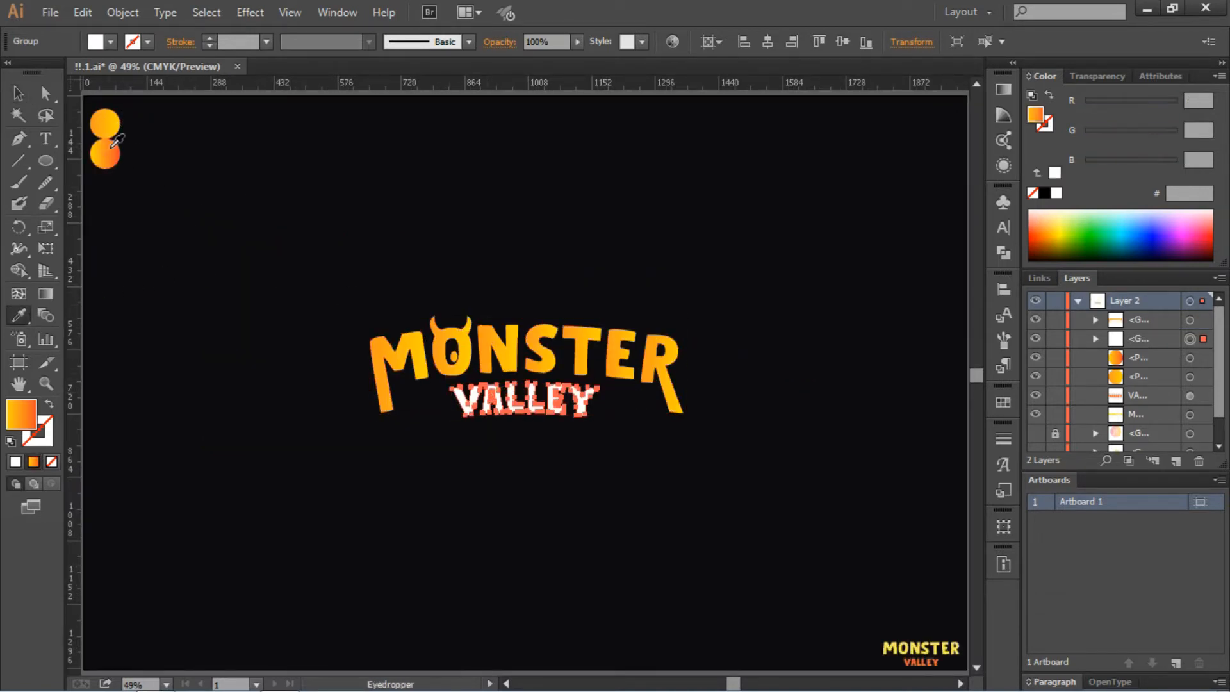
{"action": "left_click", "coordinate": [18, 95]}
{"action": "left_click_drag", "start_coordinate": [442, 249], "coordinate": [554, 426]}
{"action": "left_click", "coordinate": [855, 199]}
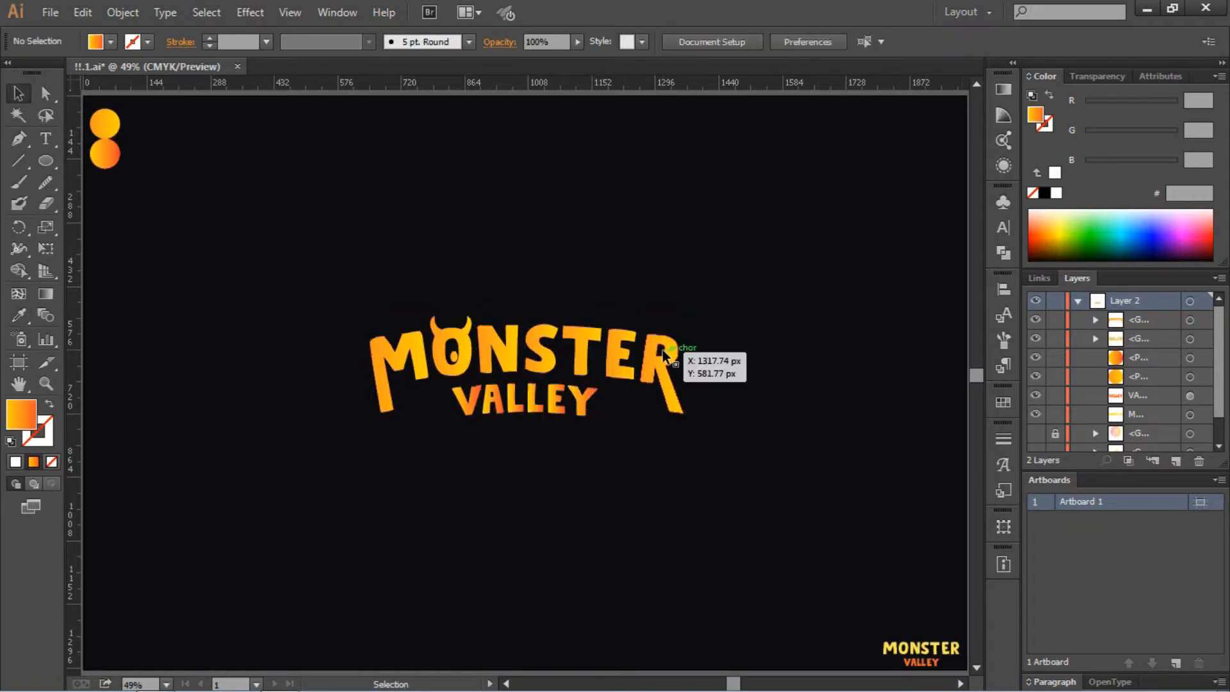
Step: Set the linear gradient angle of the MONSTER group to 135°
{"action": "left_click", "coordinate": [664, 353]}
{"action": "left_click", "coordinate": [1002, 90]}
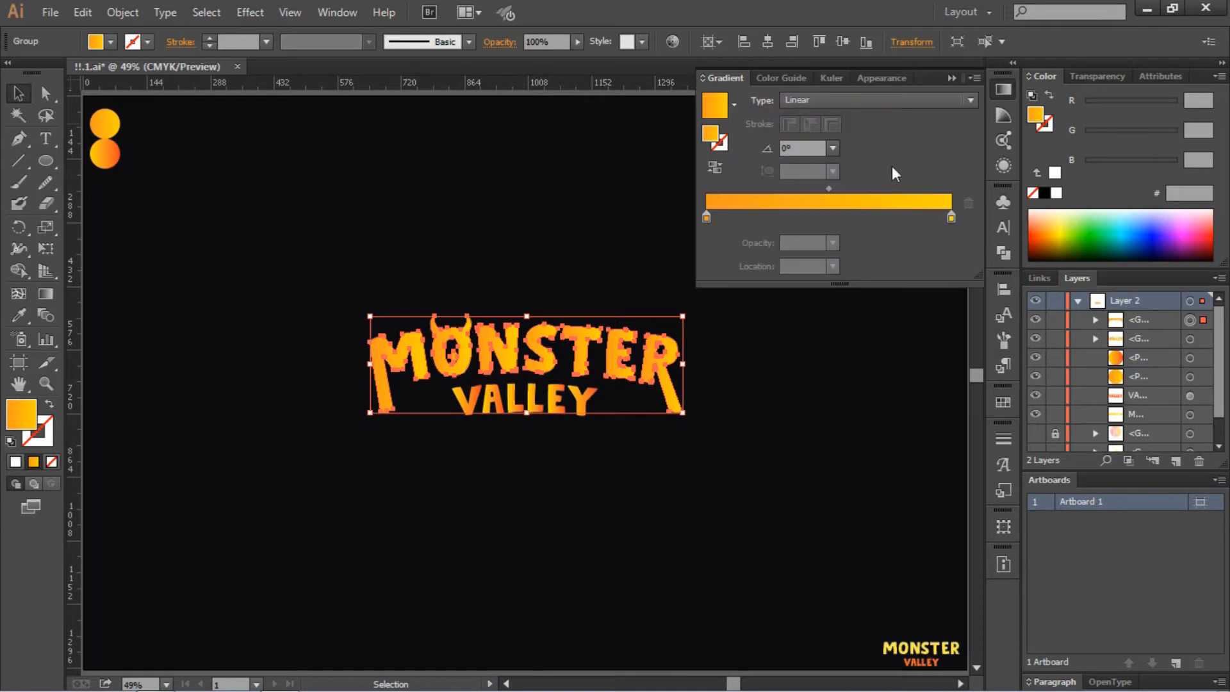
{"action": "left_click", "coordinate": [832, 148]}
{"action": "left_click", "coordinate": [841, 210]}
{"action": "left_click", "coordinate": [770, 388]}
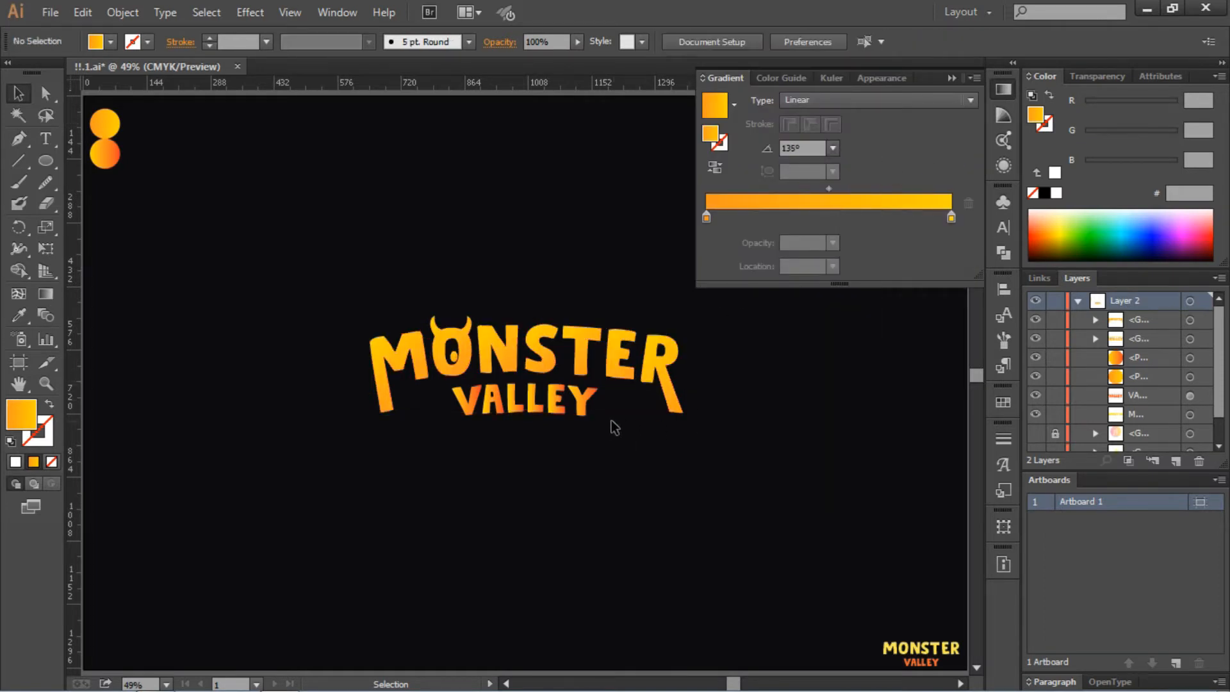
Step: Set the linear gradient angle of VALLEY to 135°
{"action": "left_click", "coordinate": [577, 405]}
{"action": "left_click", "coordinate": [832, 148]}
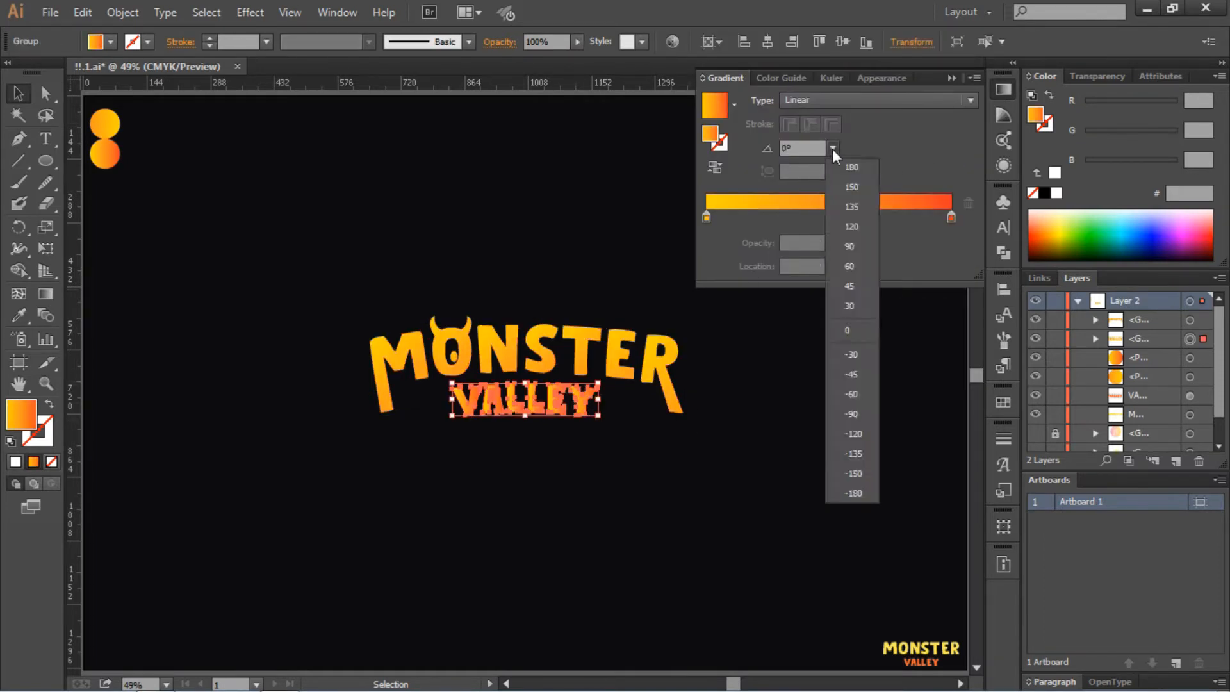
{"action": "left_click", "coordinate": [851, 207]}
{"action": "left_click", "coordinate": [840, 373]}
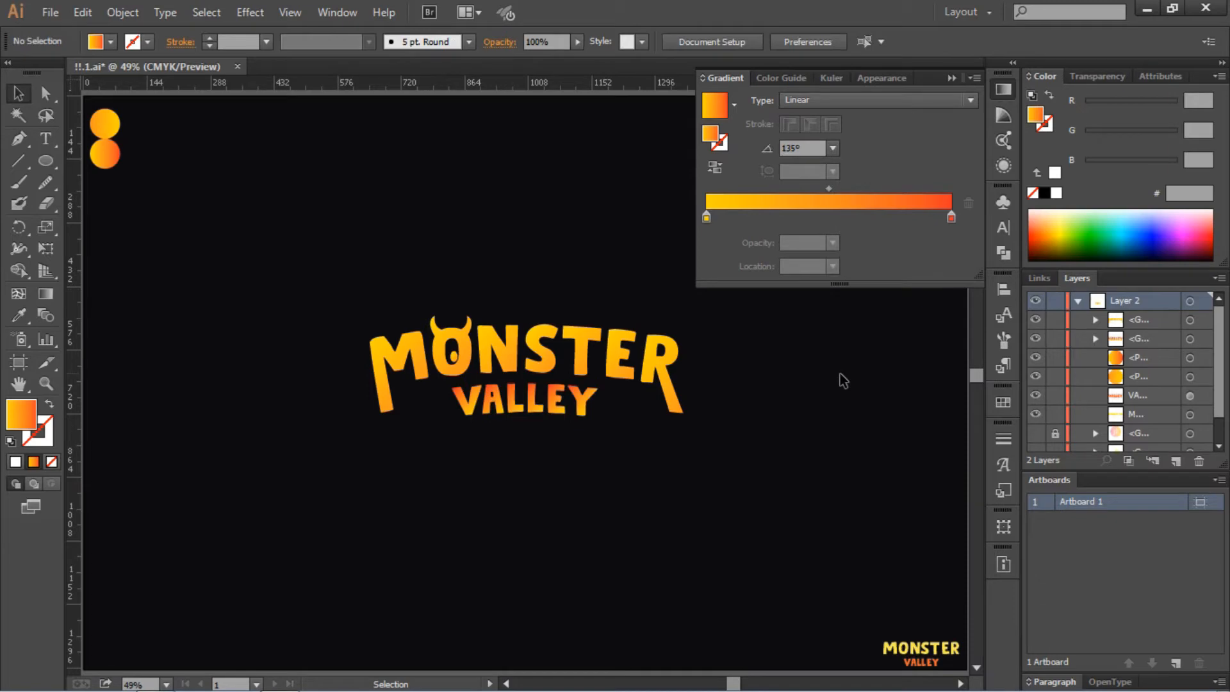
{"action": "left_click", "coordinate": [952, 78]}
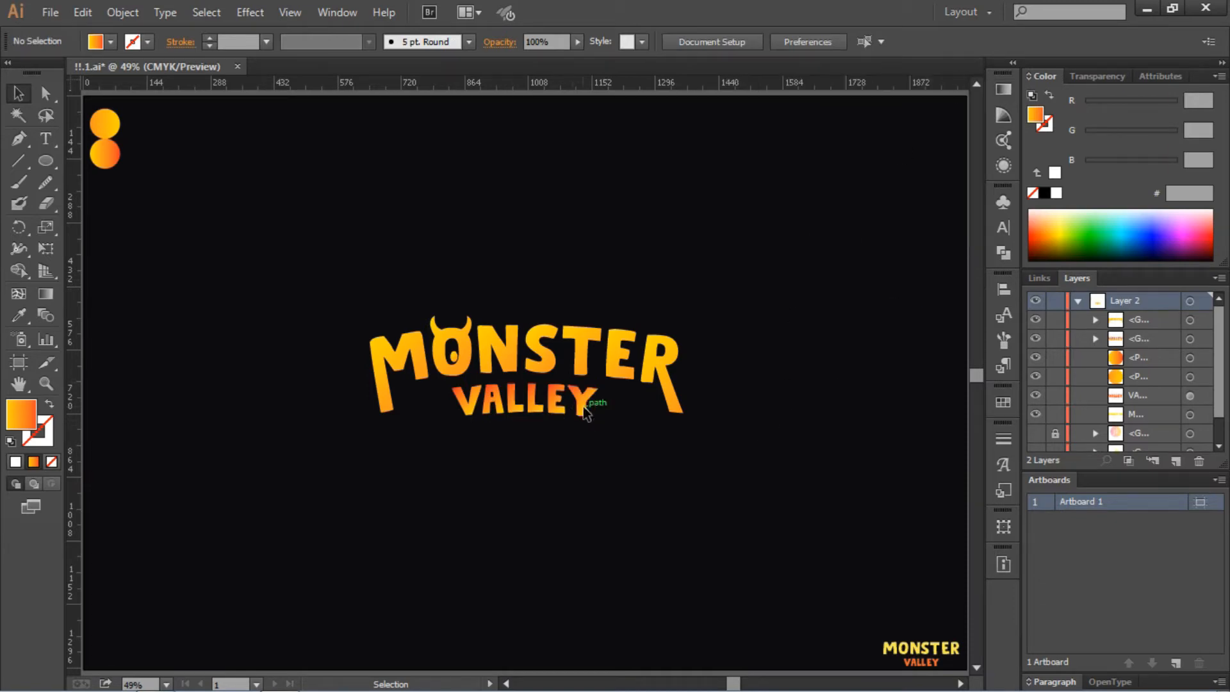
Step: Change the linear gradient angle of VALLEY to -135°
{"action": "left_click", "coordinate": [583, 405]}
{"action": "left_click", "coordinate": [991, 112]}
{"action": "left_click", "coordinate": [833, 148]}
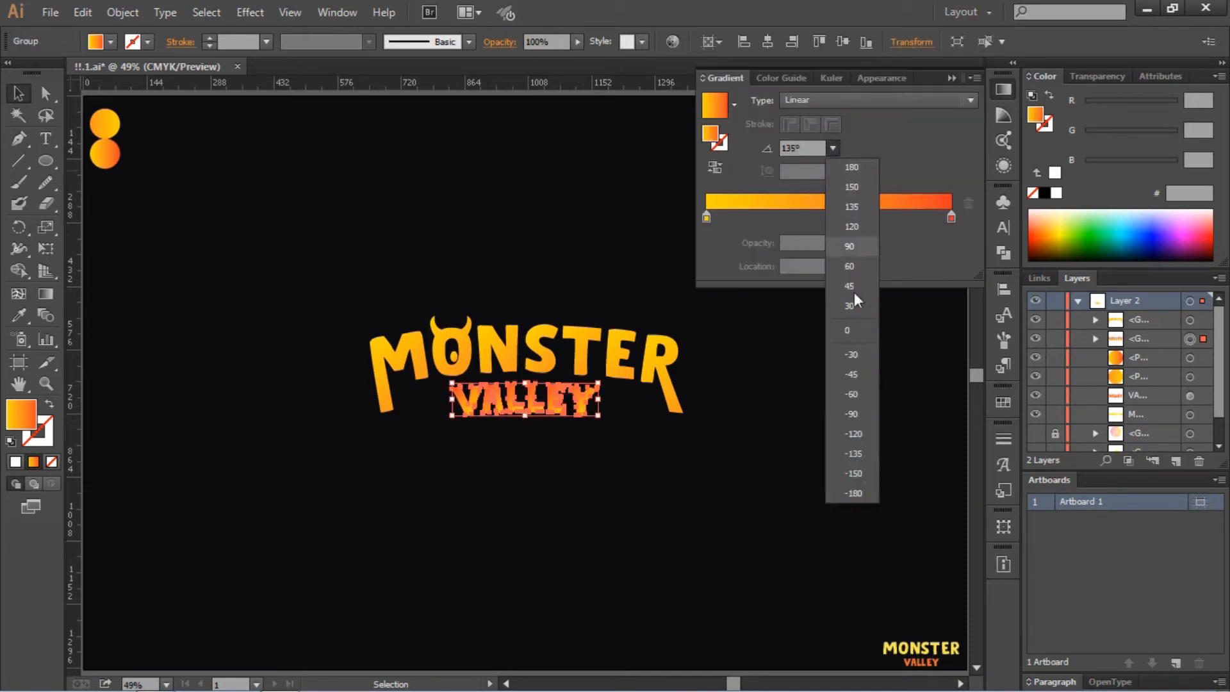
{"action": "left_click", "coordinate": [852, 432]}
{"action": "left_click", "coordinate": [783, 462]}
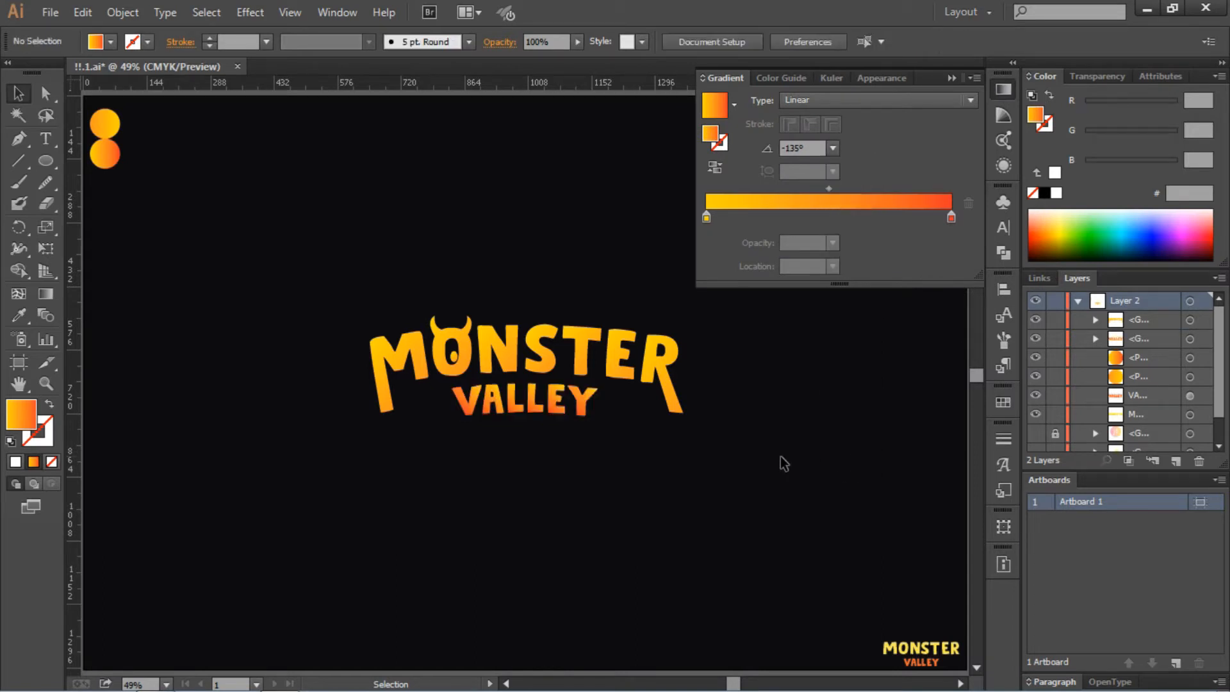
{"action": "left_click", "coordinate": [953, 77]}
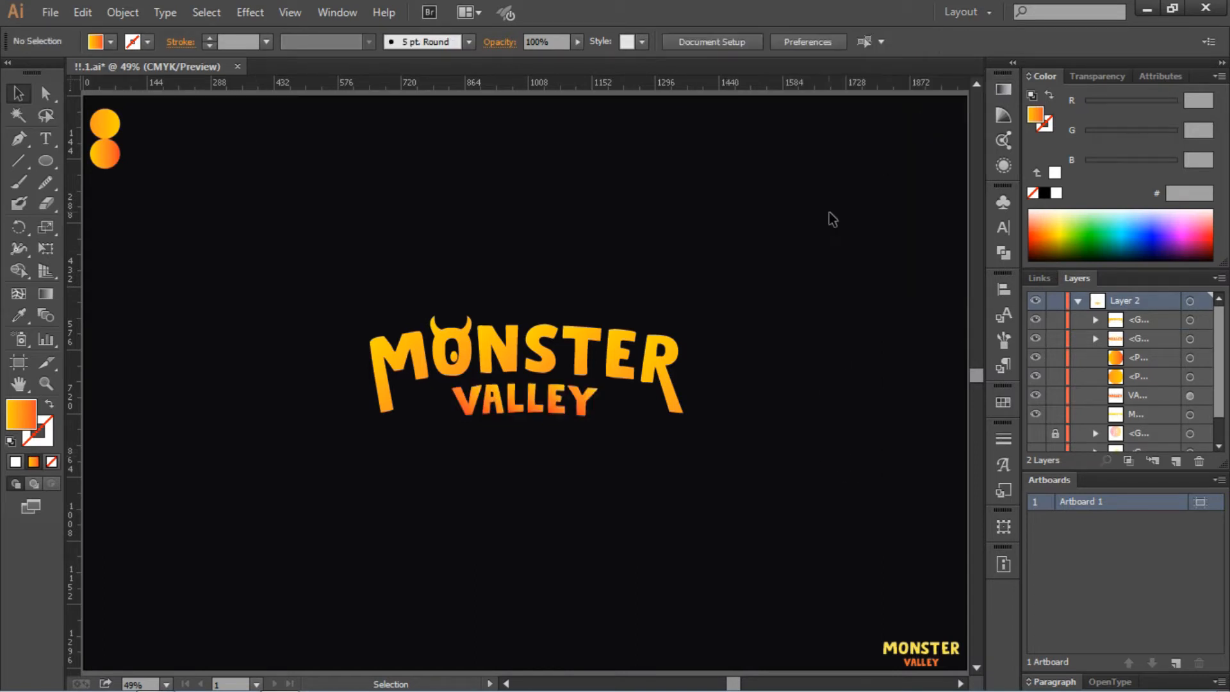
Step: Replace the gradient fill of VALLEY with solid white
{"action": "left_click", "coordinate": [550, 403]}
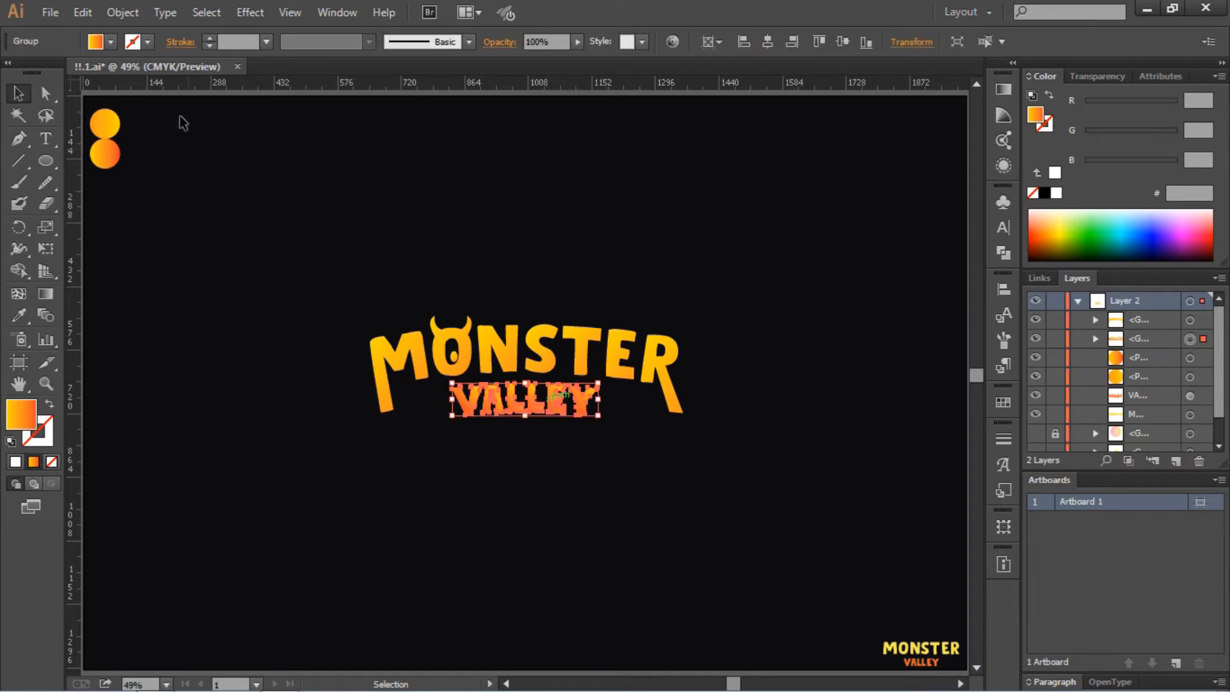
{"action": "left_click", "coordinate": [110, 42]}
{"action": "left_click", "coordinate": [42, 77]}
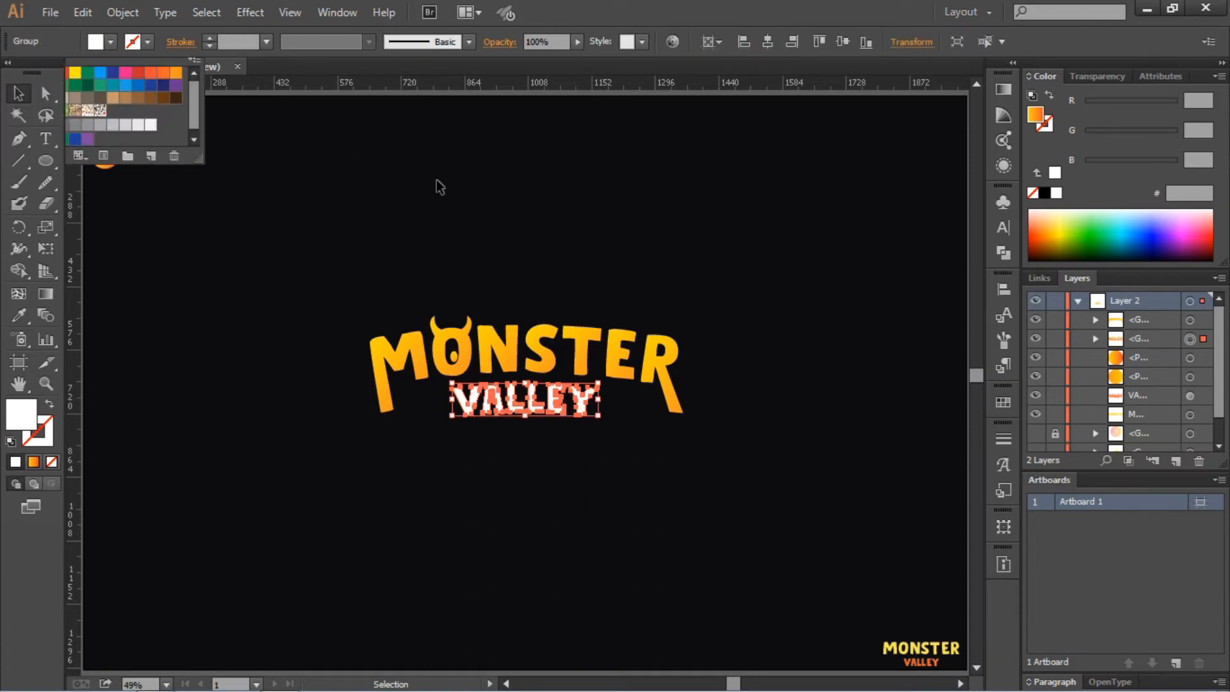
{"action": "left_click", "coordinate": [437, 179]}
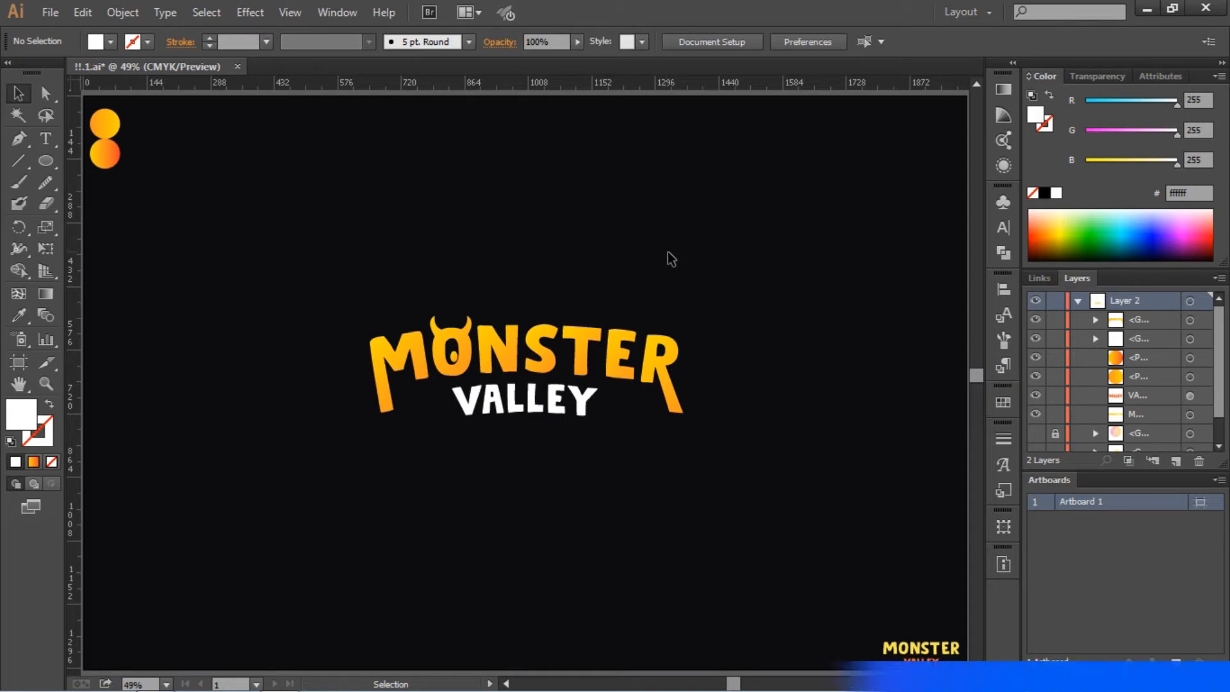
Step: Refill the MONSTER group with the yellow-to-red gradient sampled from the lower reference circle
{"action": "left_click", "coordinate": [569, 340]}
{"action": "left_click", "coordinate": [20, 315]}
{"action": "left_click", "coordinate": [106, 154]}
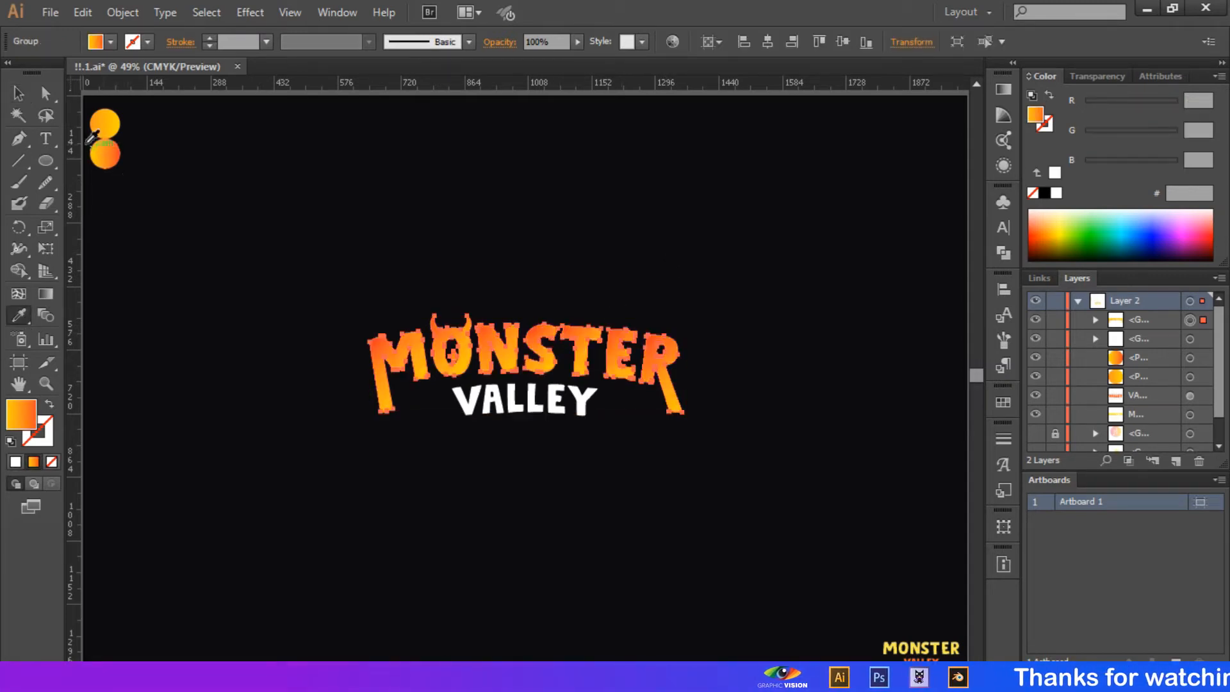
{"action": "key", "text": "v"}
{"action": "left_click", "coordinate": [400, 215]}
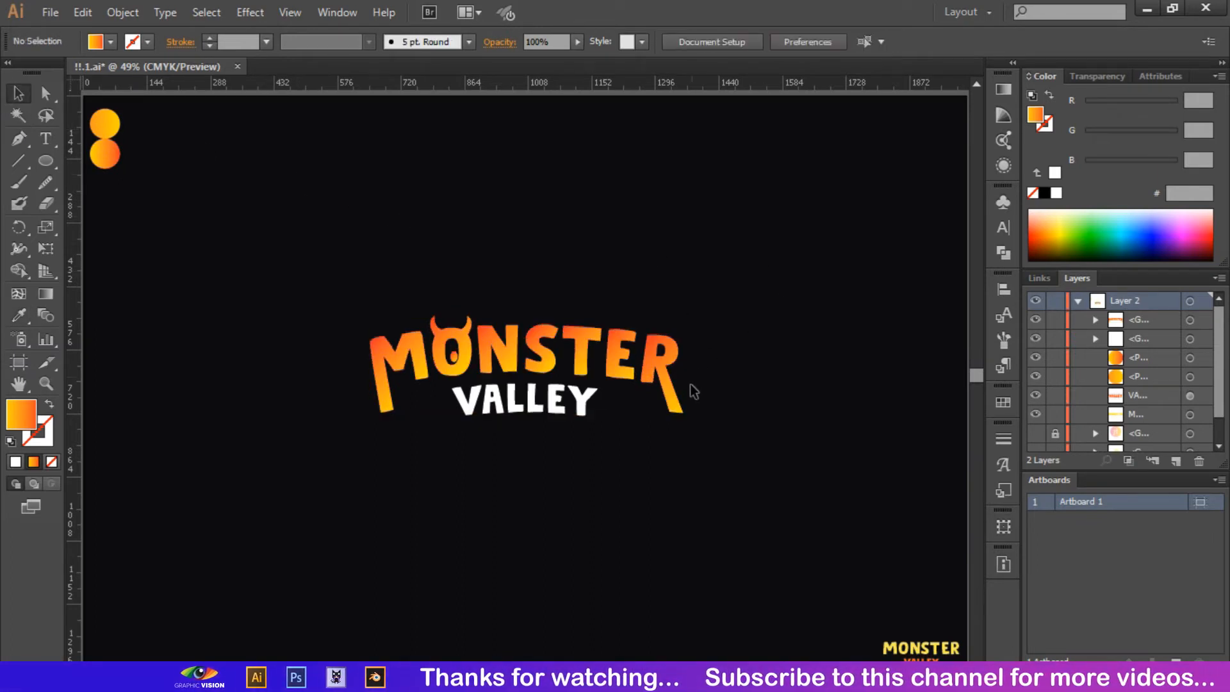
Step: Duplicate the complete MONSTER VALLEY lettering and place the copy in the empty area below the original
{"action": "key", "text": "ctrl+1"}
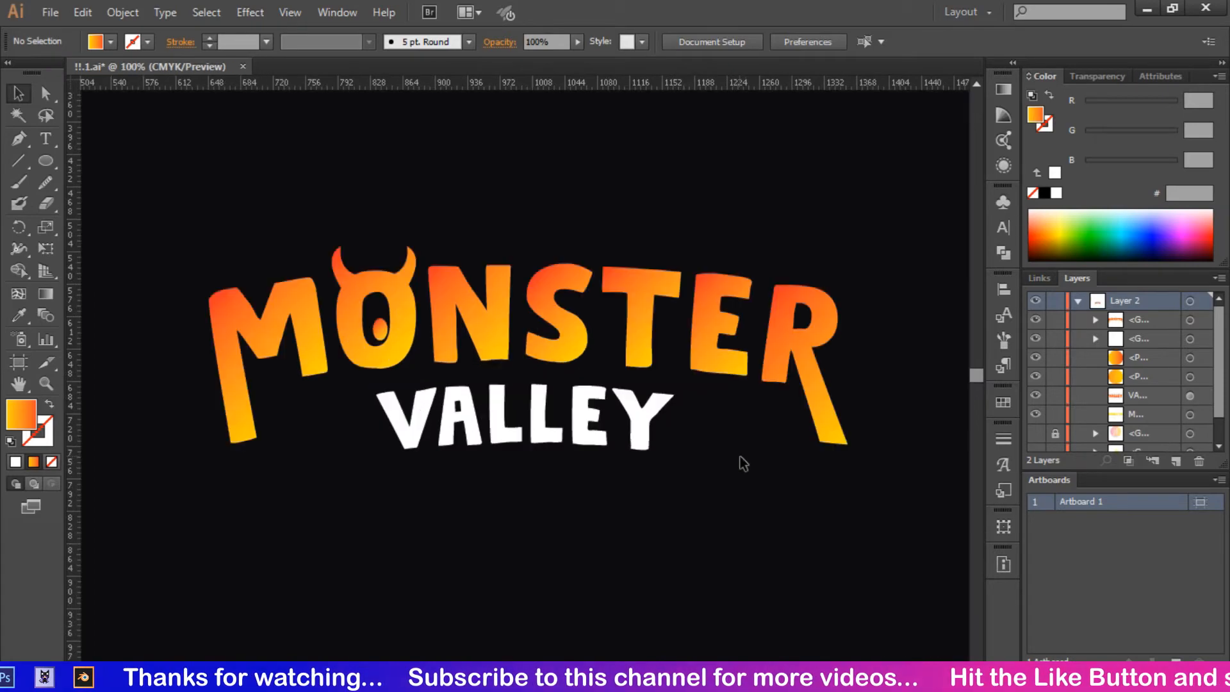
{"action": "scroll", "coordinate": [141, 171], "scroll_direction": "down", "scroll_amount": 2}
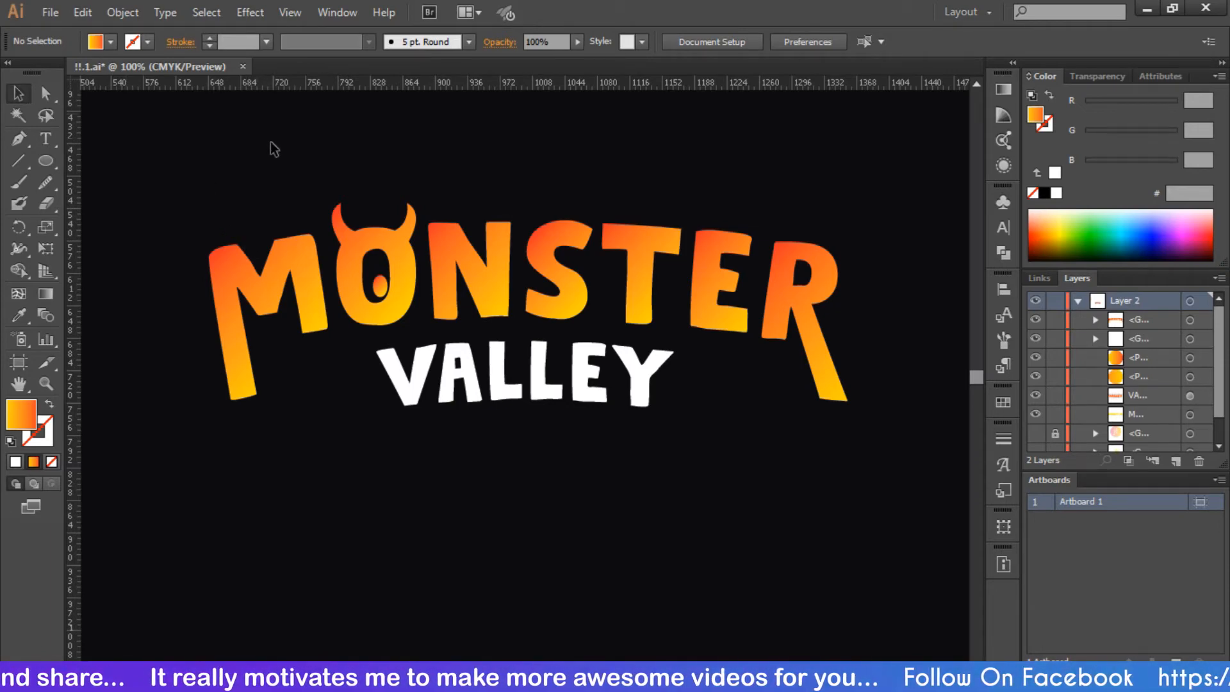
{"action": "left_click_drag", "start_coordinate": [235, 152], "coordinate": [808, 470]}
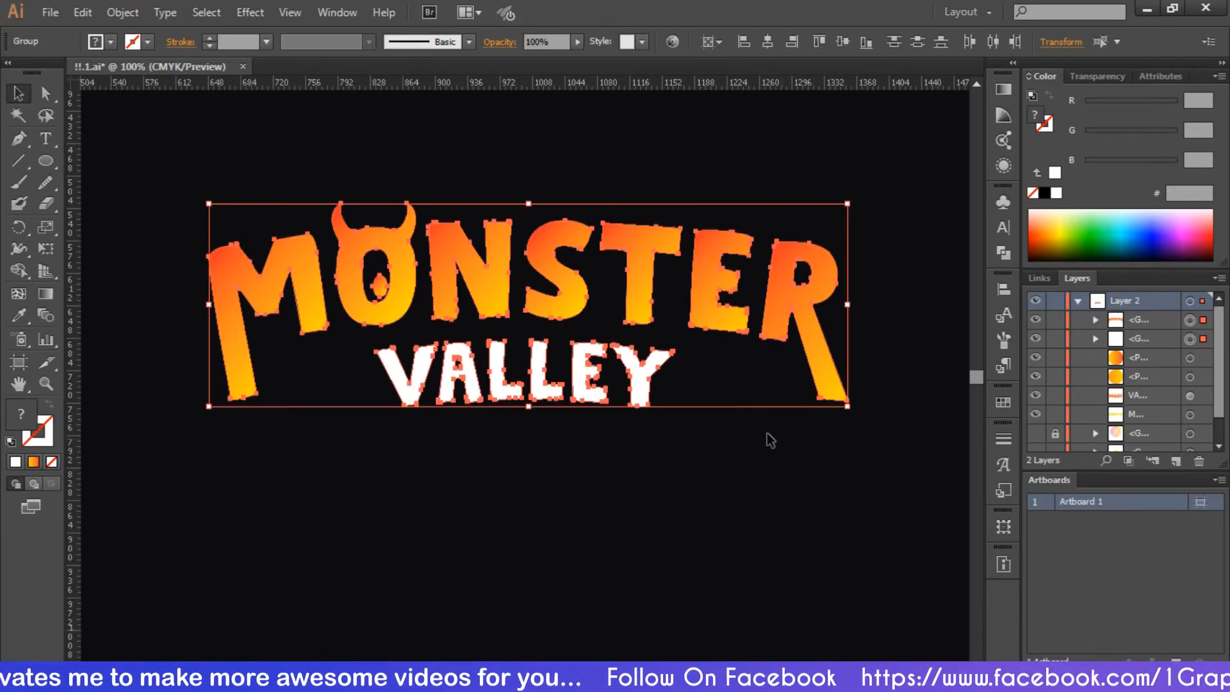
{"action": "key", "text": "ctrl+c"}
{"action": "key", "text": "ctrl+f"}
{"action": "scroll", "coordinate": [589, 292], "scroll_direction": "down", "scroll_amount": 5}
{"action": "left_click_drag", "start_coordinate": [588, 292], "coordinate": [512, 528]}
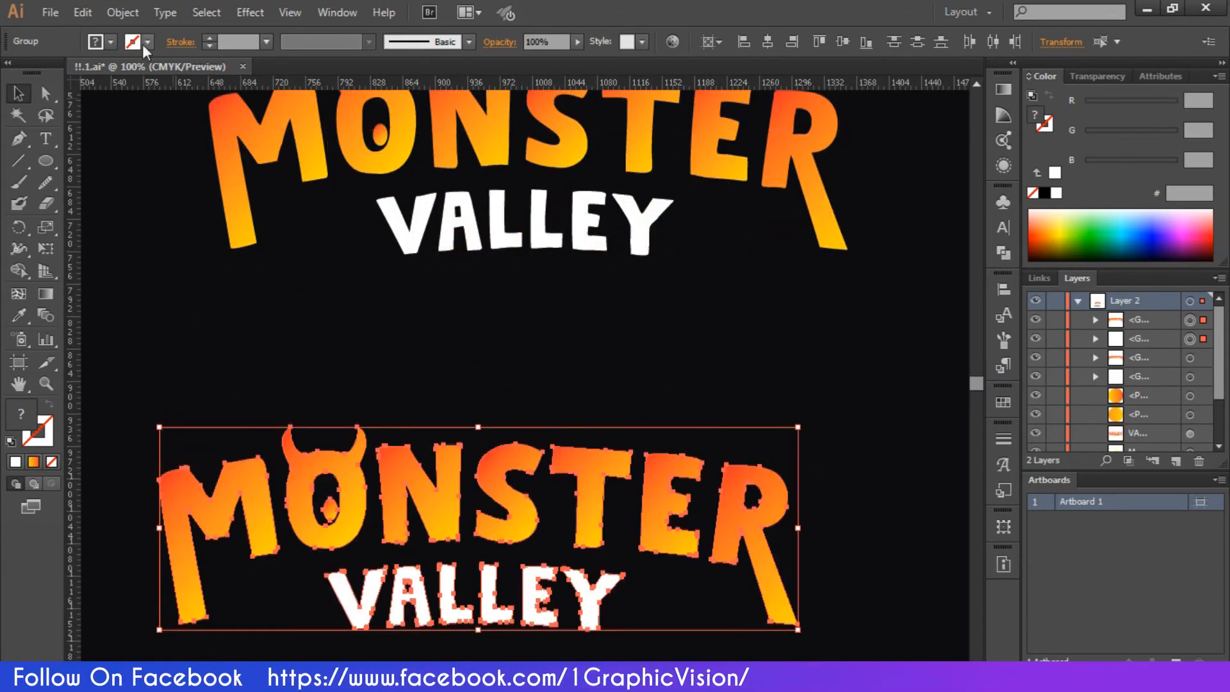
Step: Set up an Offset Path on the copied lettering with preview on, a 6 px offset and round joins
{"action": "left_click", "coordinate": [123, 13]}
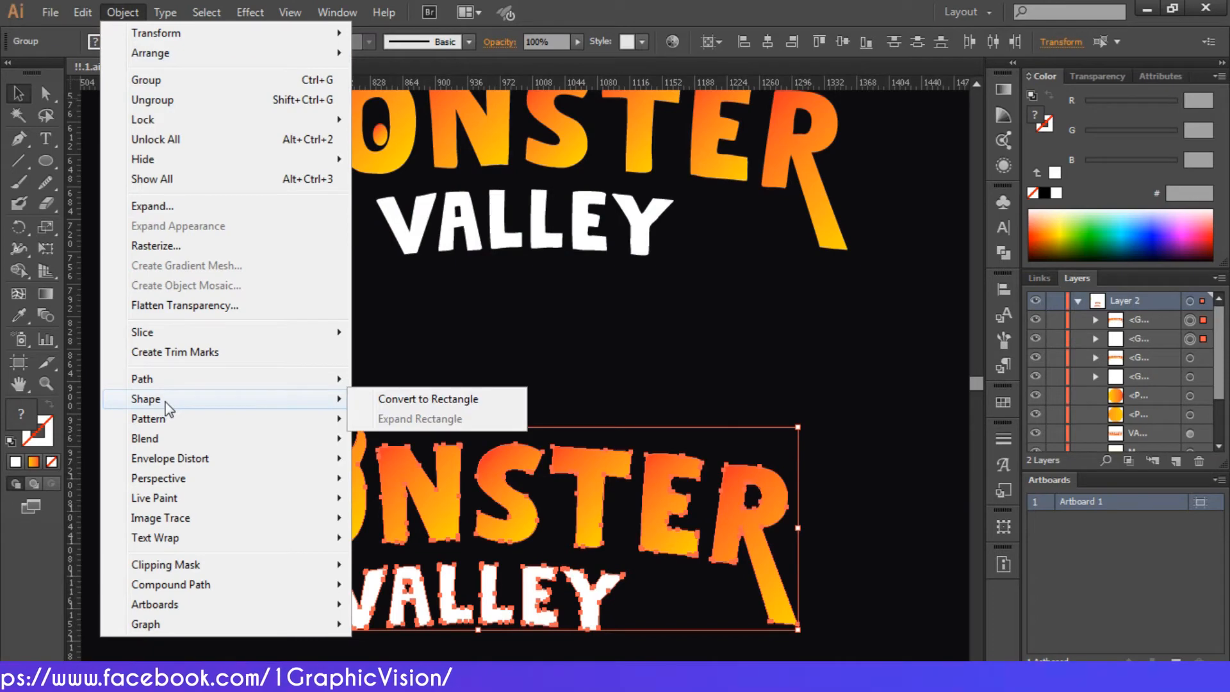
{"action": "mouse_move", "coordinate": [167, 385]}
{"action": "left_click", "coordinate": [428, 442]}
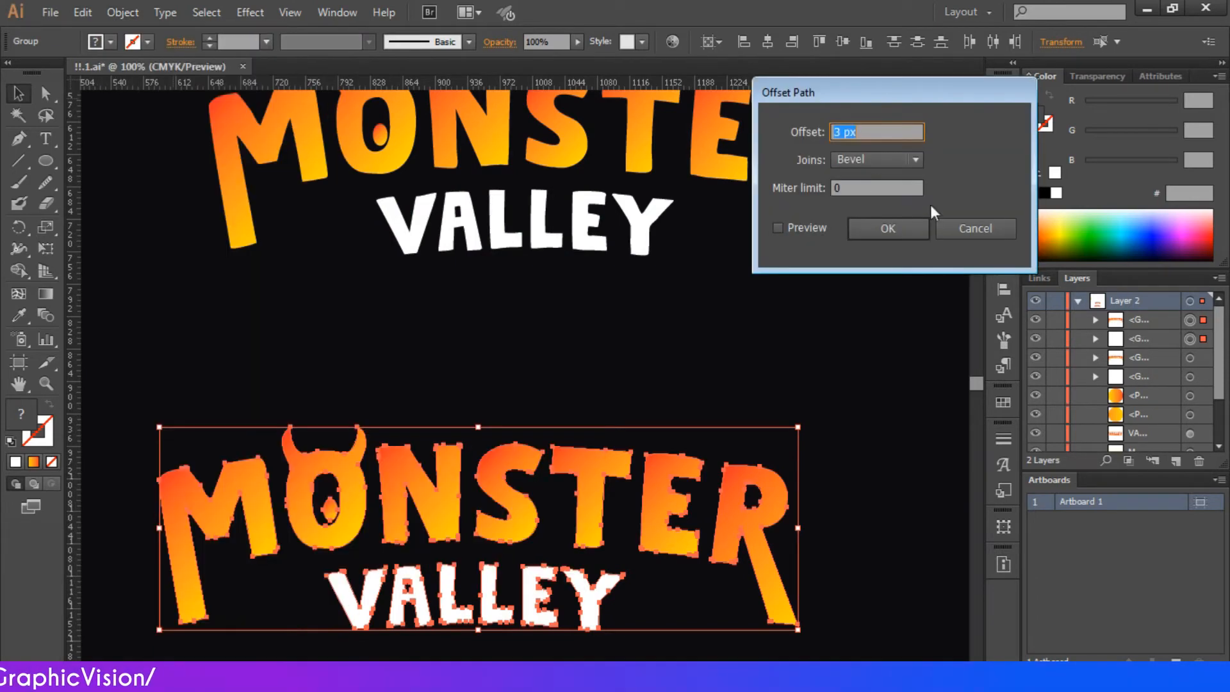
{"action": "left_click", "coordinate": [778, 228]}
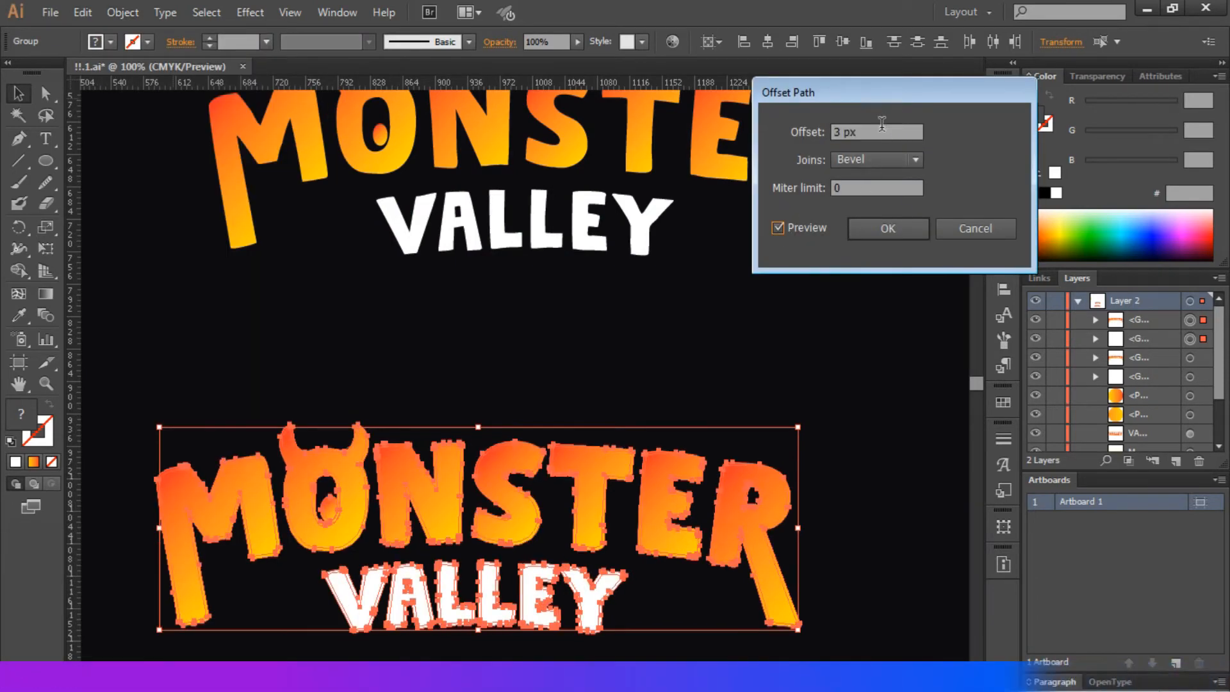
{"action": "left_click", "coordinate": [882, 126]}
{"action": "key", "text": "Up"}
{"action": "key", "text": "Up"}
{"action": "key", "text": "Up"}
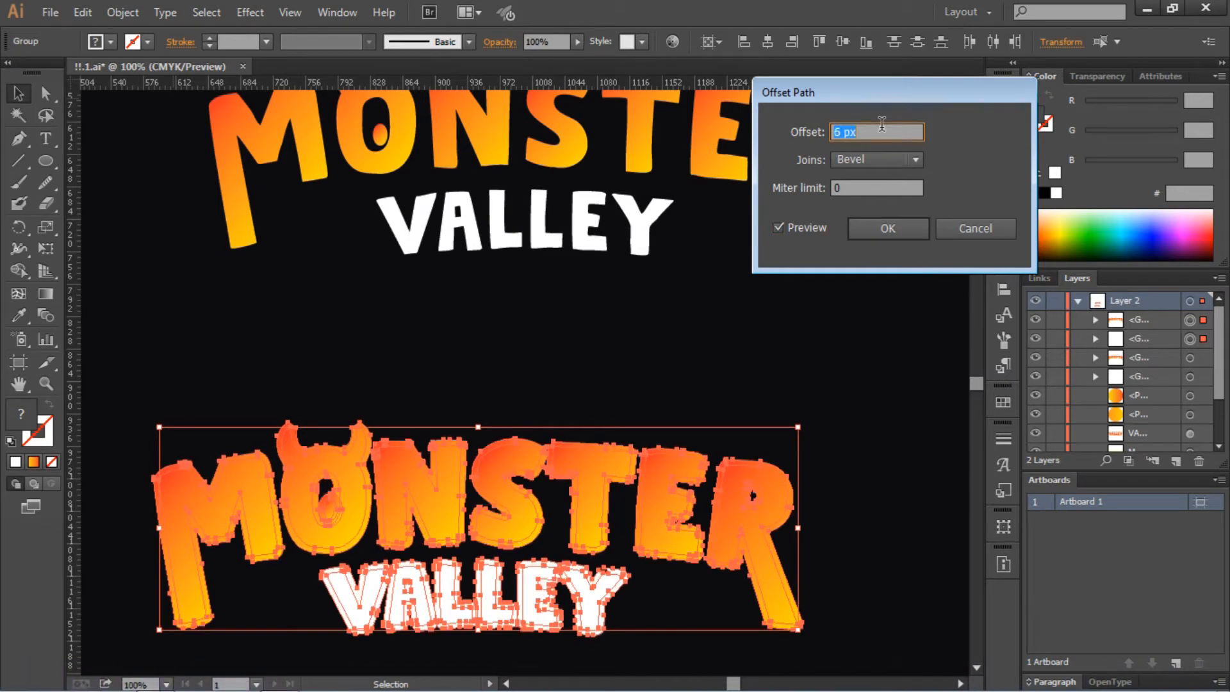
{"action": "left_click", "coordinate": [874, 162]}
{"action": "left_click", "coordinate": [872, 194]}
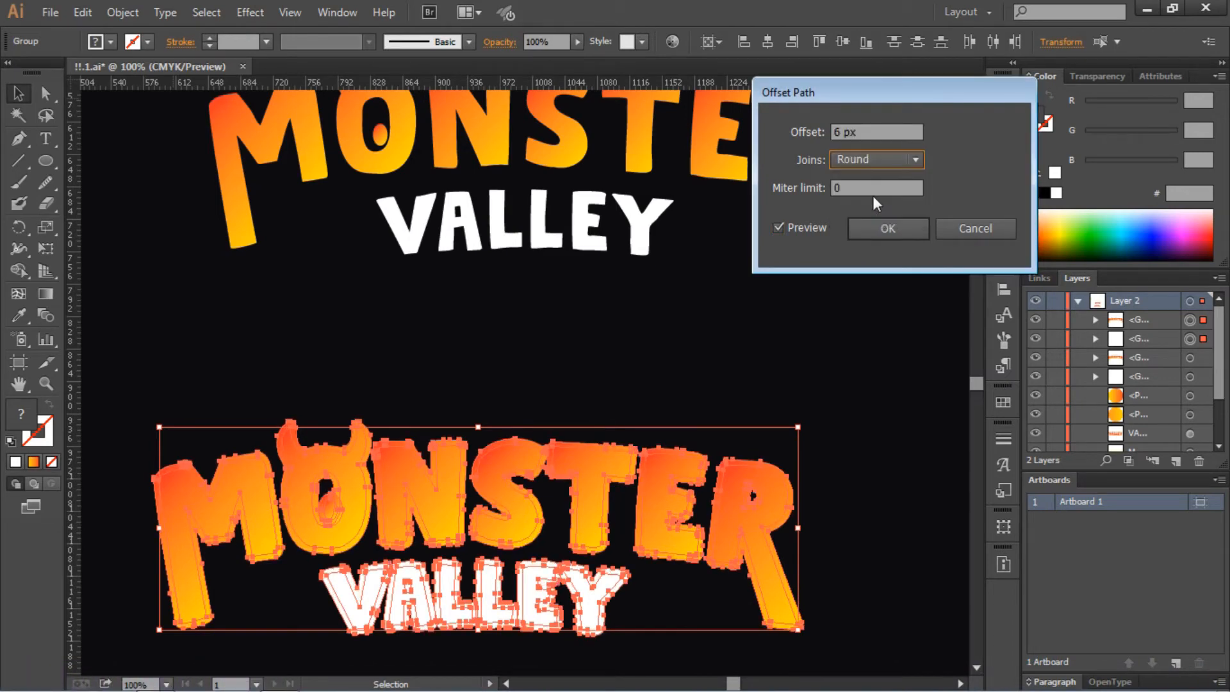
Step: Raise the offset distance for the copied lettering to 10 px and apply the offset
{"action": "left_click", "coordinate": [865, 132]}
{"action": "key", "text": "Up"}
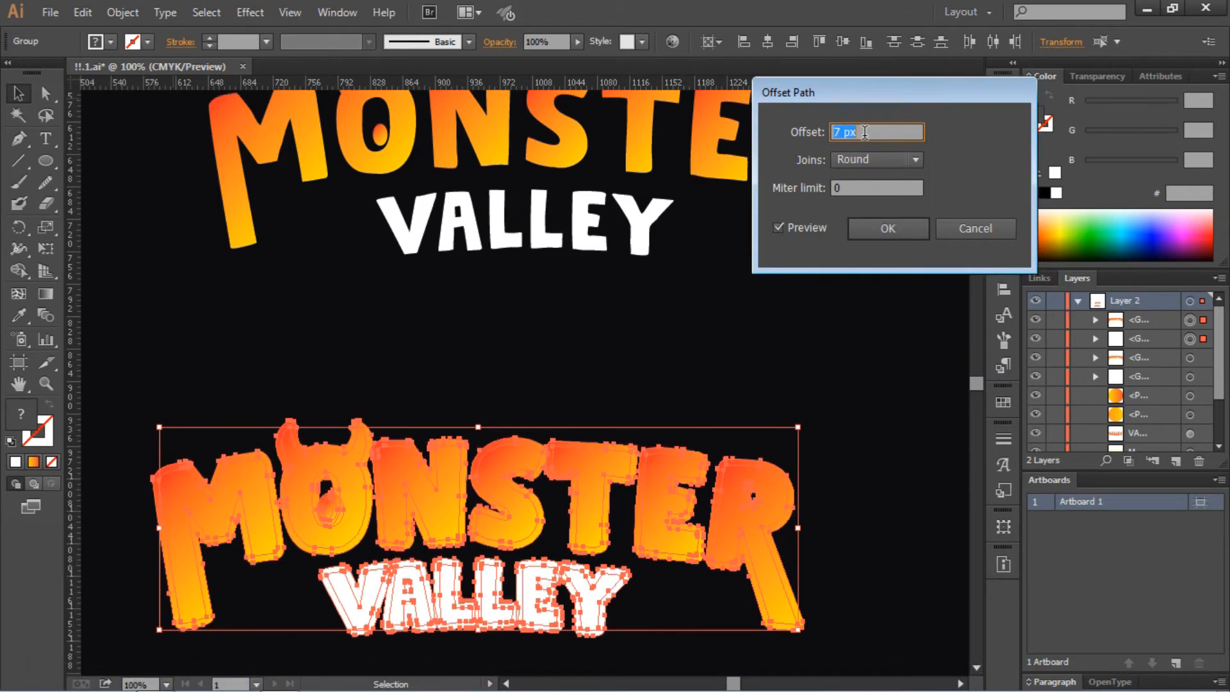
{"action": "key", "text": "Up"}
{"action": "key", "text": "Up"}
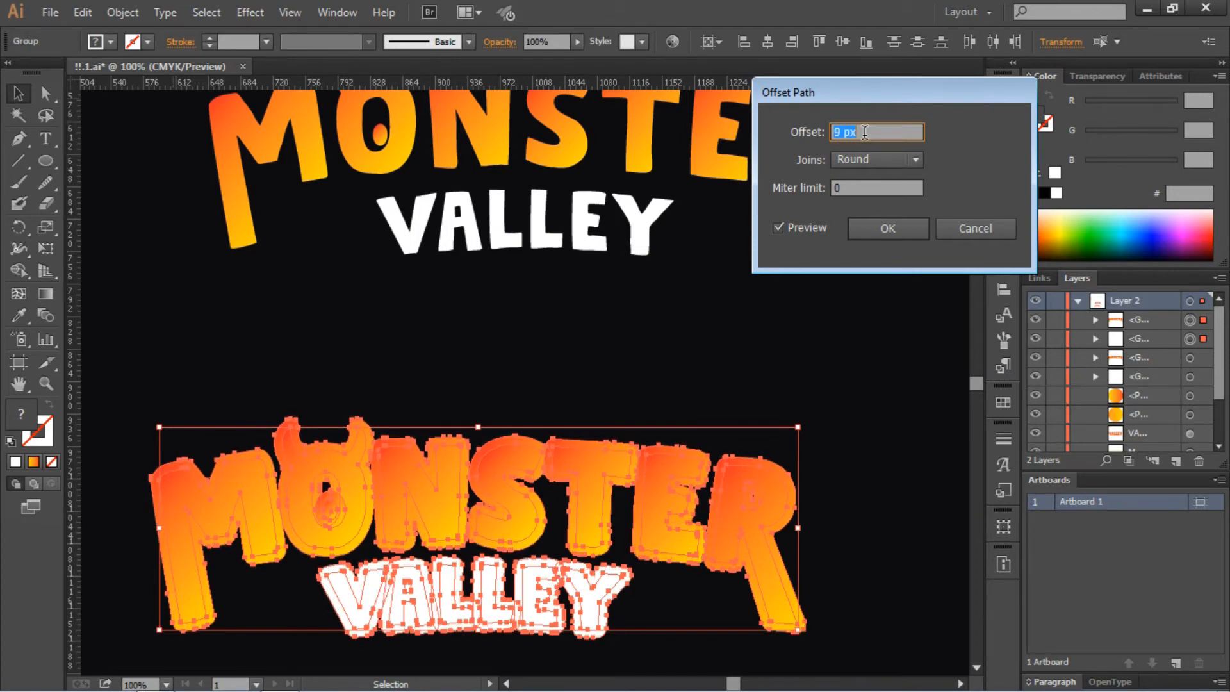
{"action": "key", "text": "Up"}
{"action": "left_click", "coordinate": [879, 228]}
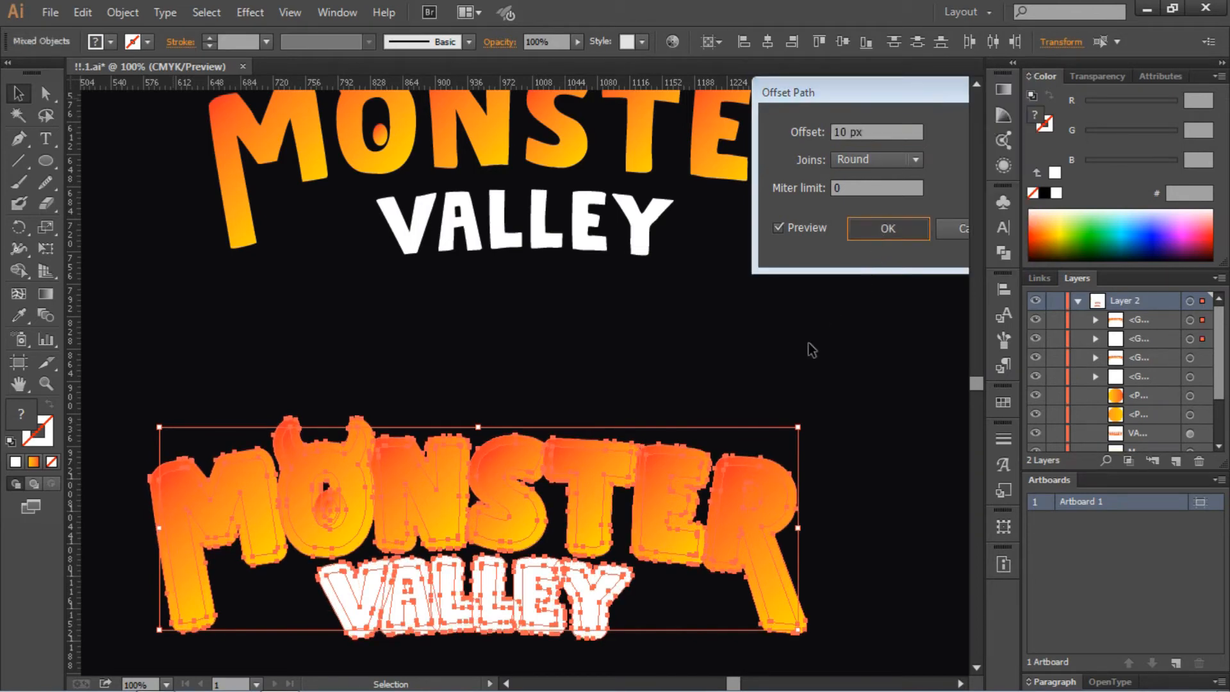
Step: Unite all the offset letter shapes of the lower copy into one merged silhouette using Pathfinder
{"action": "left_click_drag", "start_coordinate": [618, 383], "coordinate": [355, 439]}
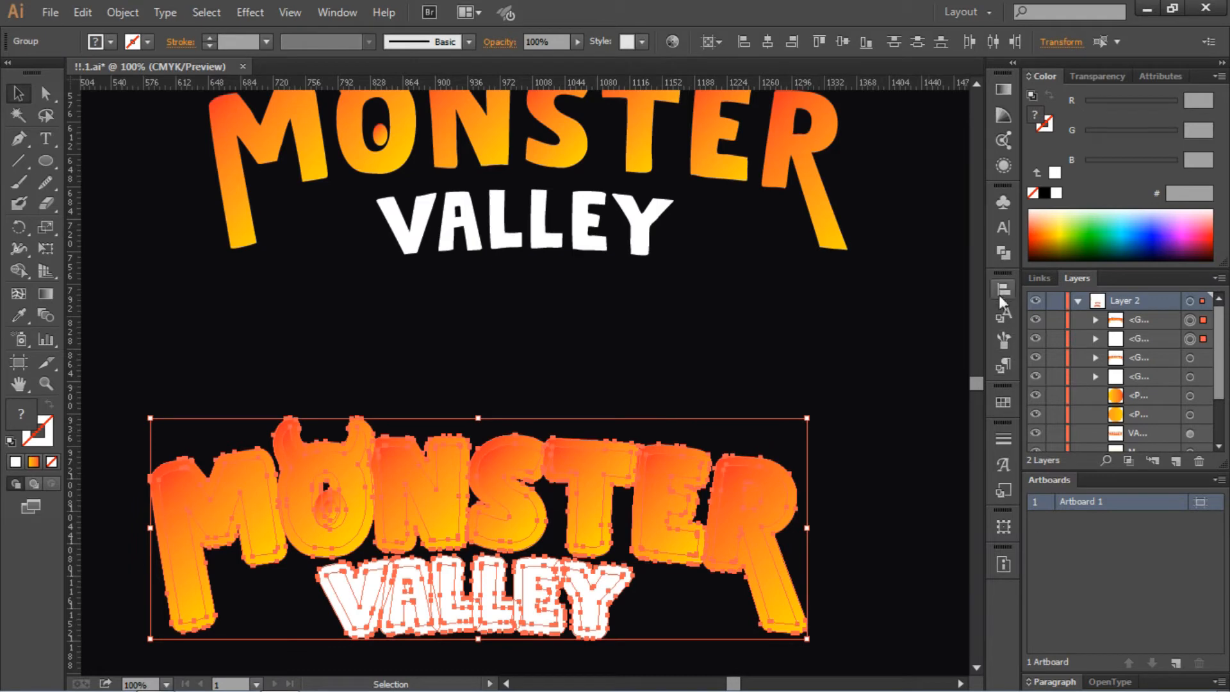
{"action": "left_click", "coordinate": [1002, 253]}
{"action": "left_click", "coordinate": [792, 233]}
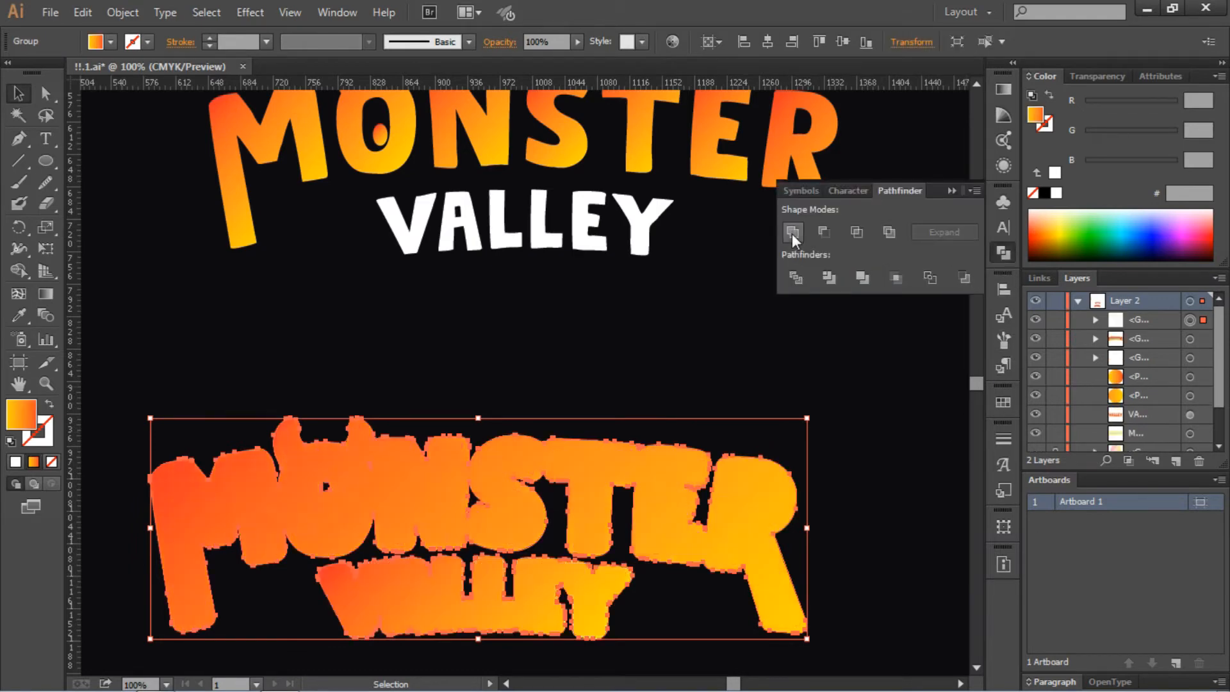
Step: Apply a 2 px Offset Path with round joins to the merged silhouette below the original lettering
{"action": "left_click", "coordinate": [567, 336]}
{"action": "scroll", "coordinate": [566, 337], "scroll_direction": "down", "scroll_amount": 3}
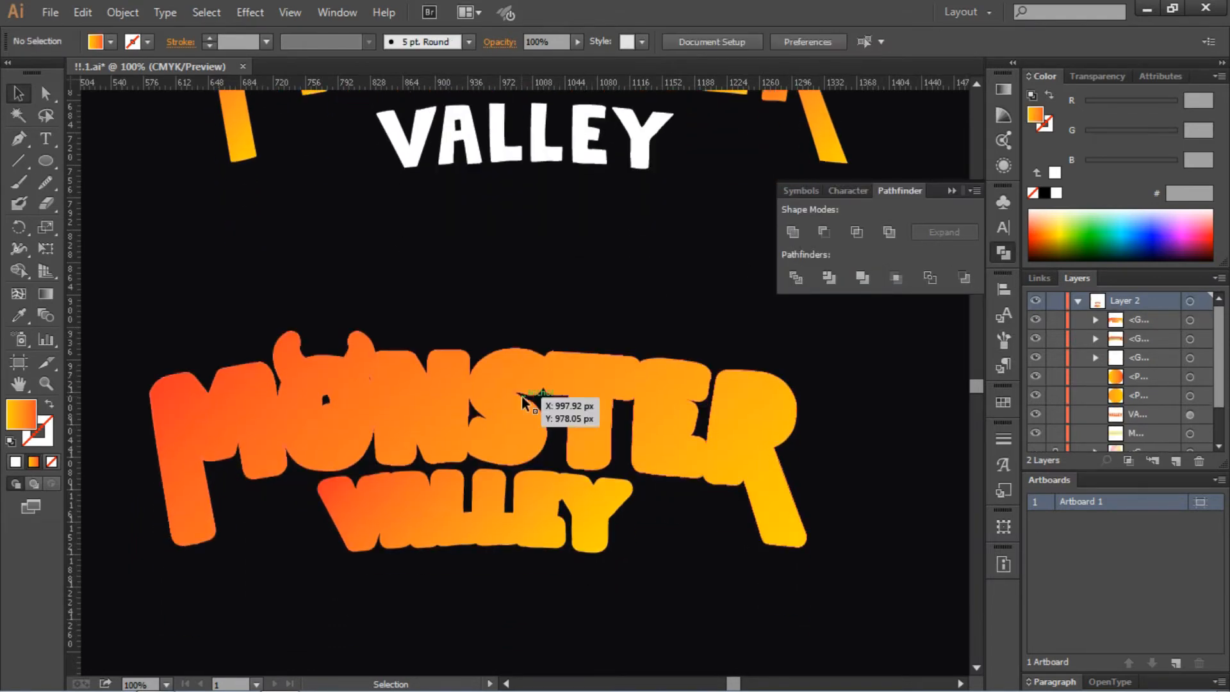
{"action": "left_click", "coordinate": [527, 400]}
{"action": "left_click", "coordinate": [123, 13]}
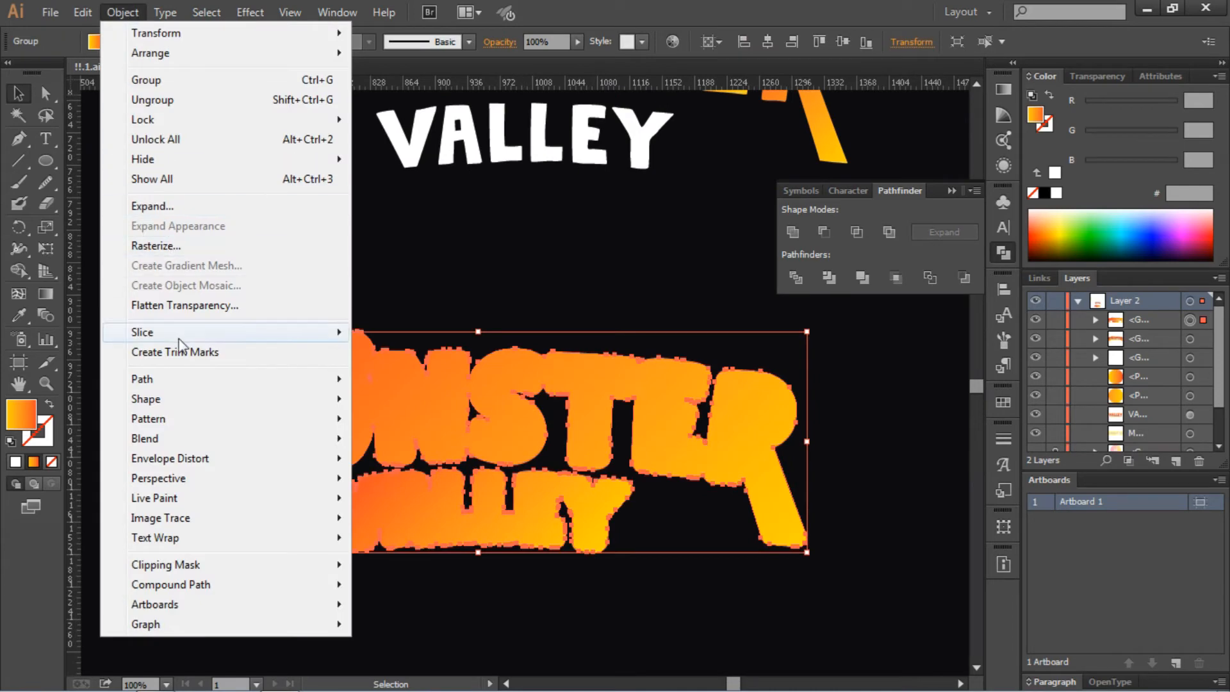
{"action": "mouse_move", "coordinate": [196, 396]}
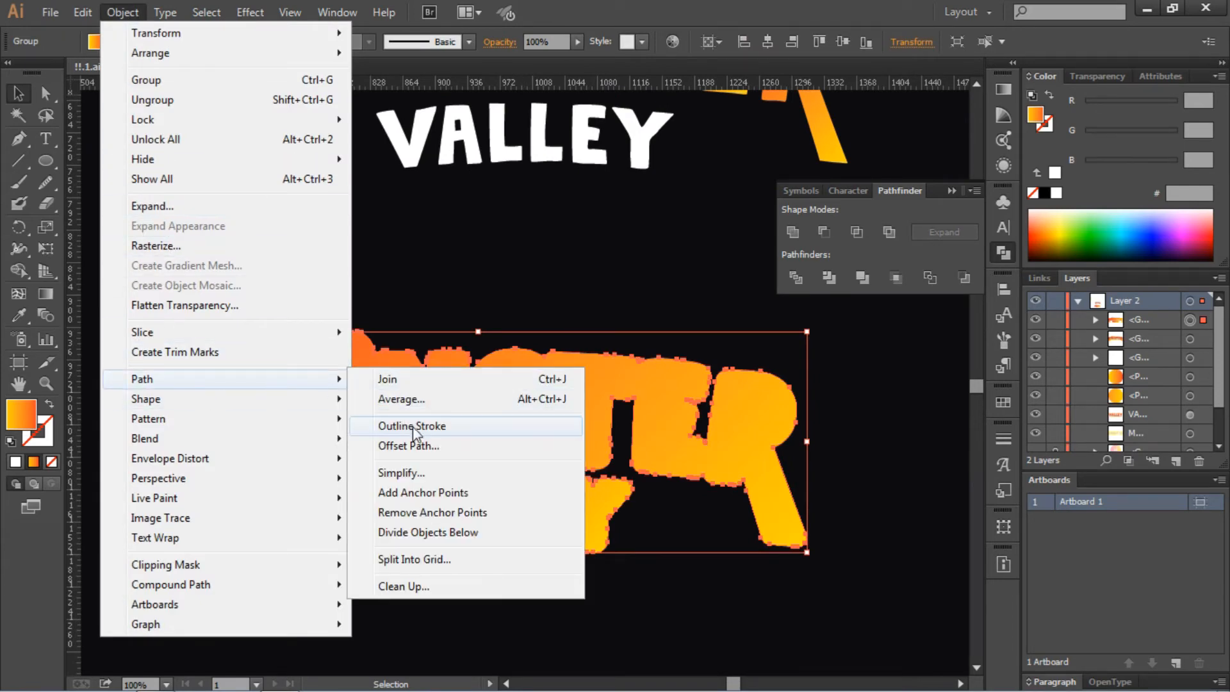
{"action": "left_click", "coordinate": [413, 442]}
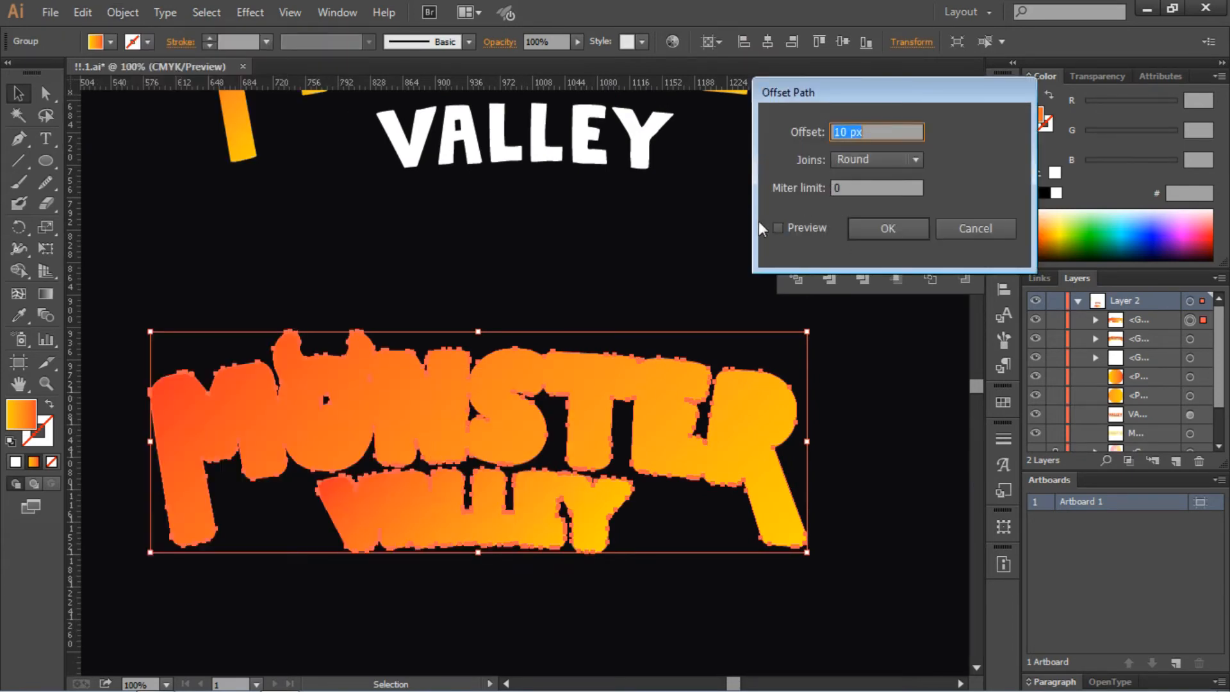
{"action": "left_click", "coordinate": [777, 229]}
{"action": "left_click", "coordinate": [878, 131]}
{"action": "scroll", "coordinate": [879, 131], "scroll_direction": "down", "scroll_amount": 3}
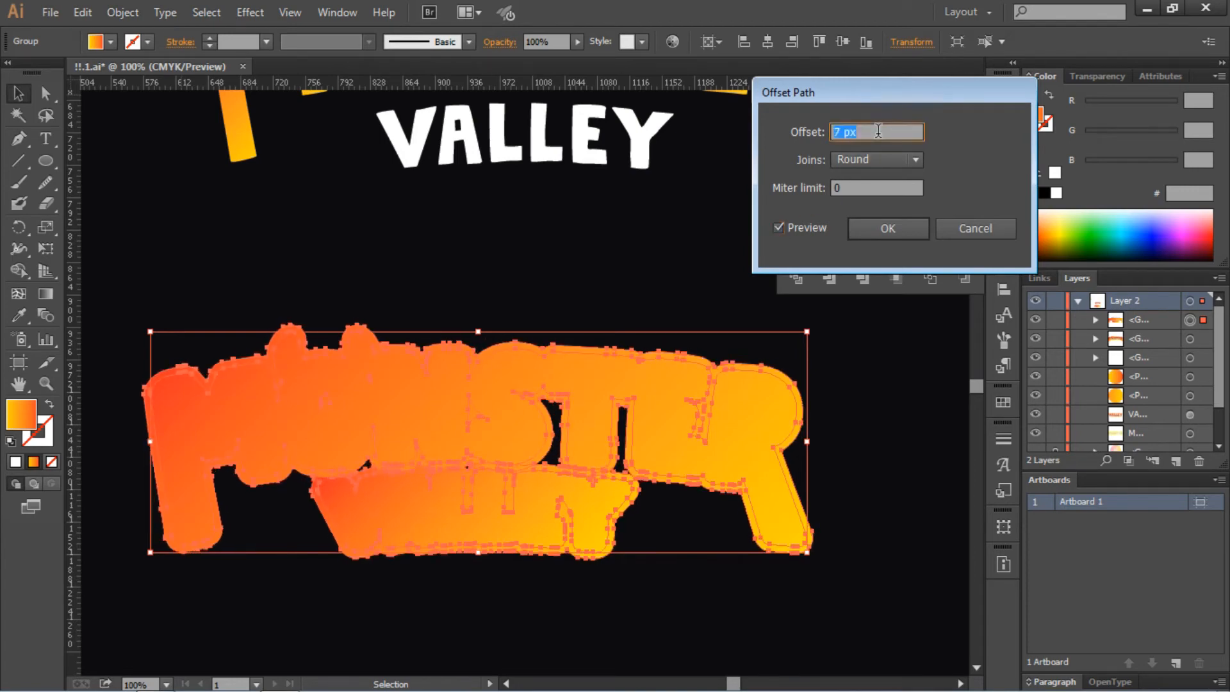
{"action": "scroll", "coordinate": [879, 131], "scroll_direction": "down", "scroll_amount": 5}
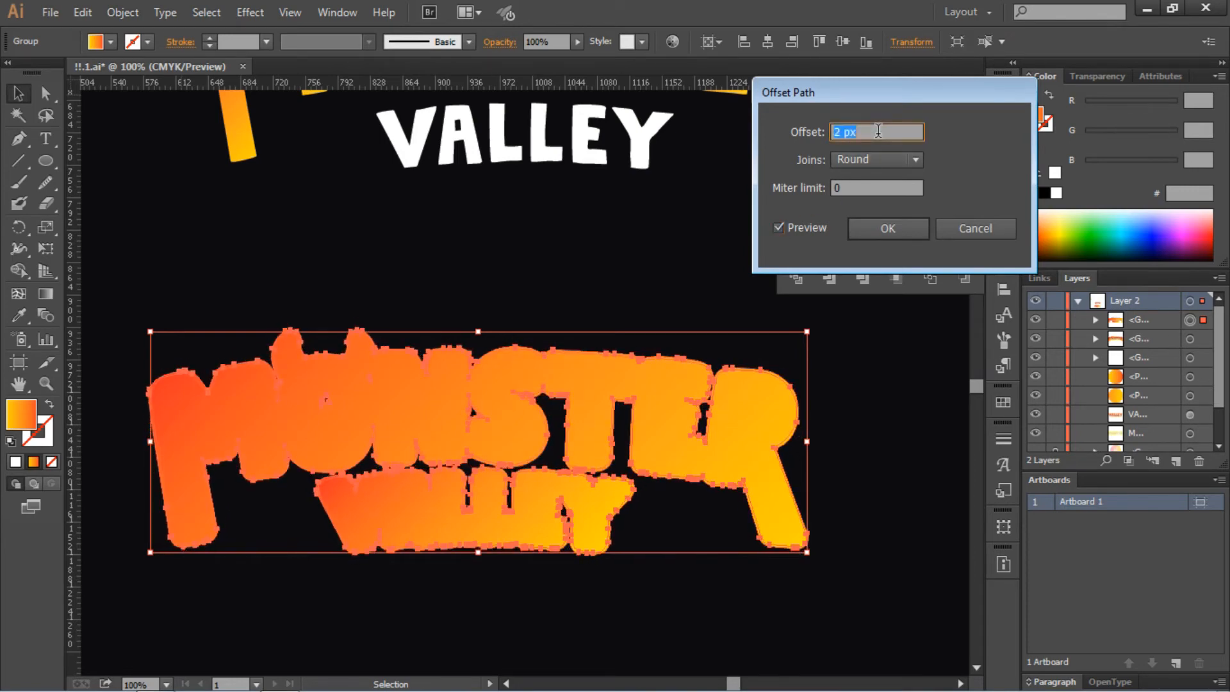
{"action": "left_click", "coordinate": [880, 229]}
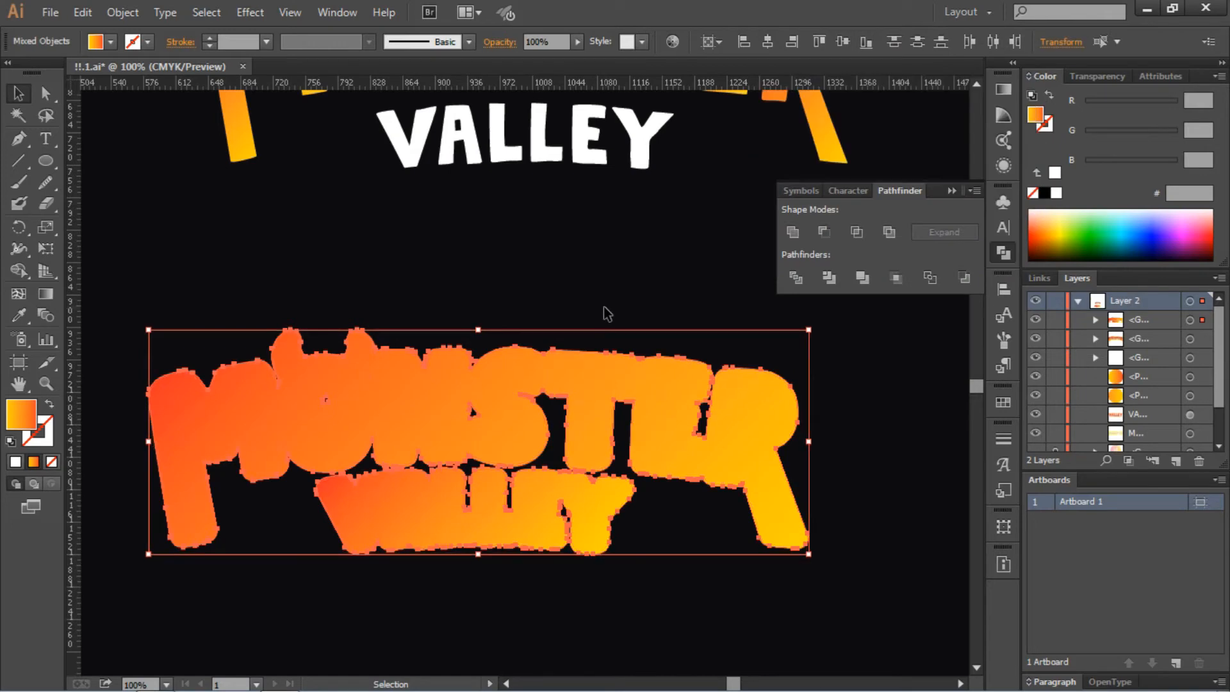
Step: Group the silhouette with its offset copy and apply Pathfinder Exclude to leave only a thin gradient outline
{"action": "key", "text": "ctrl+g"}
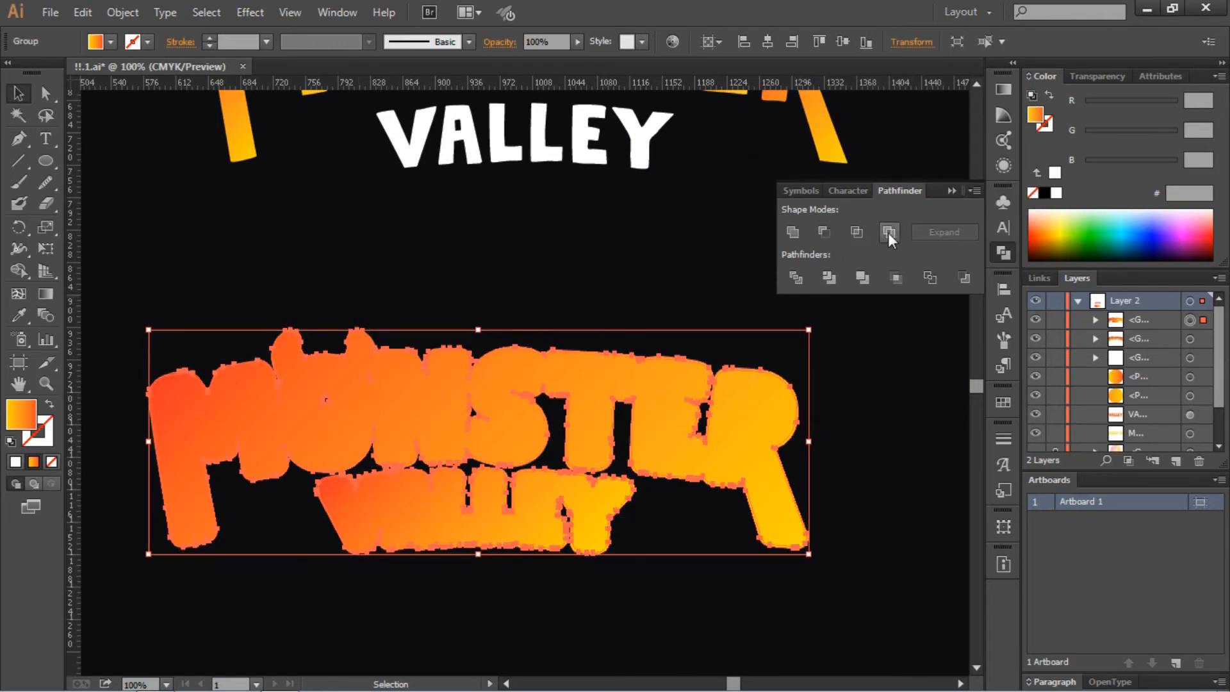
{"action": "left_click", "coordinate": [888, 233]}
{"action": "left_click", "coordinate": [747, 241]}
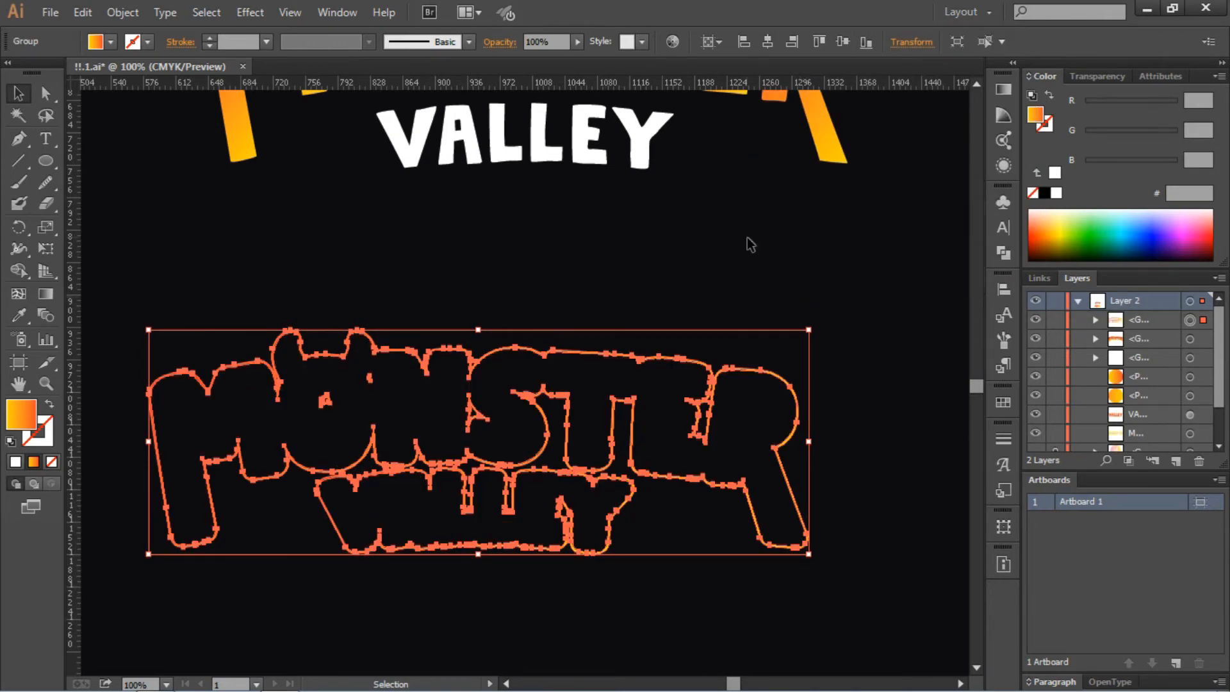
Step: Group the original MONSTER and VALLEY lettering and centre it horizontally and vertically on the artboard
{"action": "key", "text": "ctrl+0"}
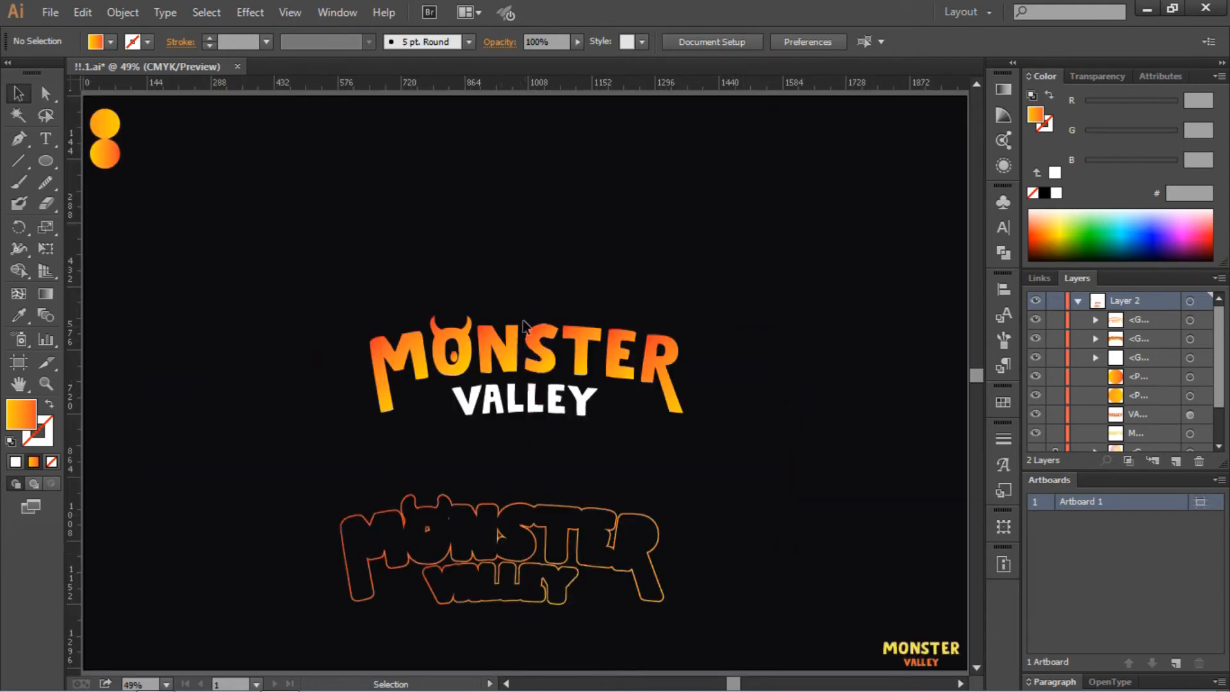
{"action": "left_click_drag", "start_coordinate": [342, 288], "coordinate": [731, 423]}
{"action": "right_click", "coordinate": [568, 356]}
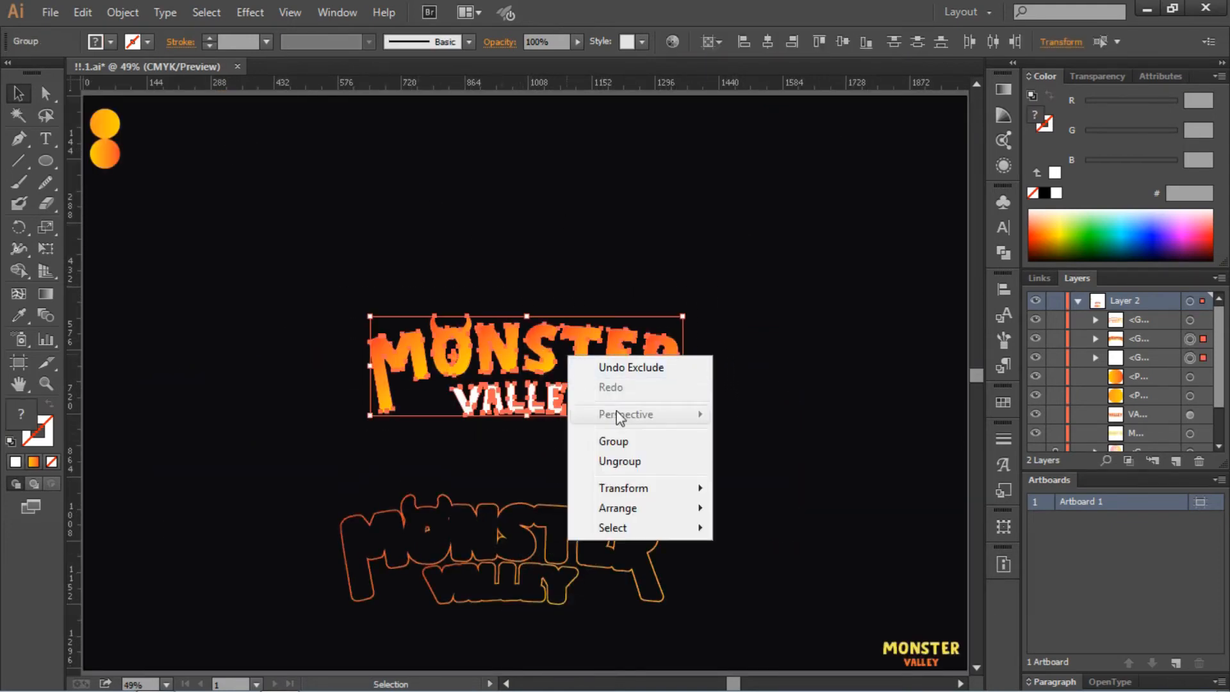
{"action": "left_click", "coordinate": [615, 439]}
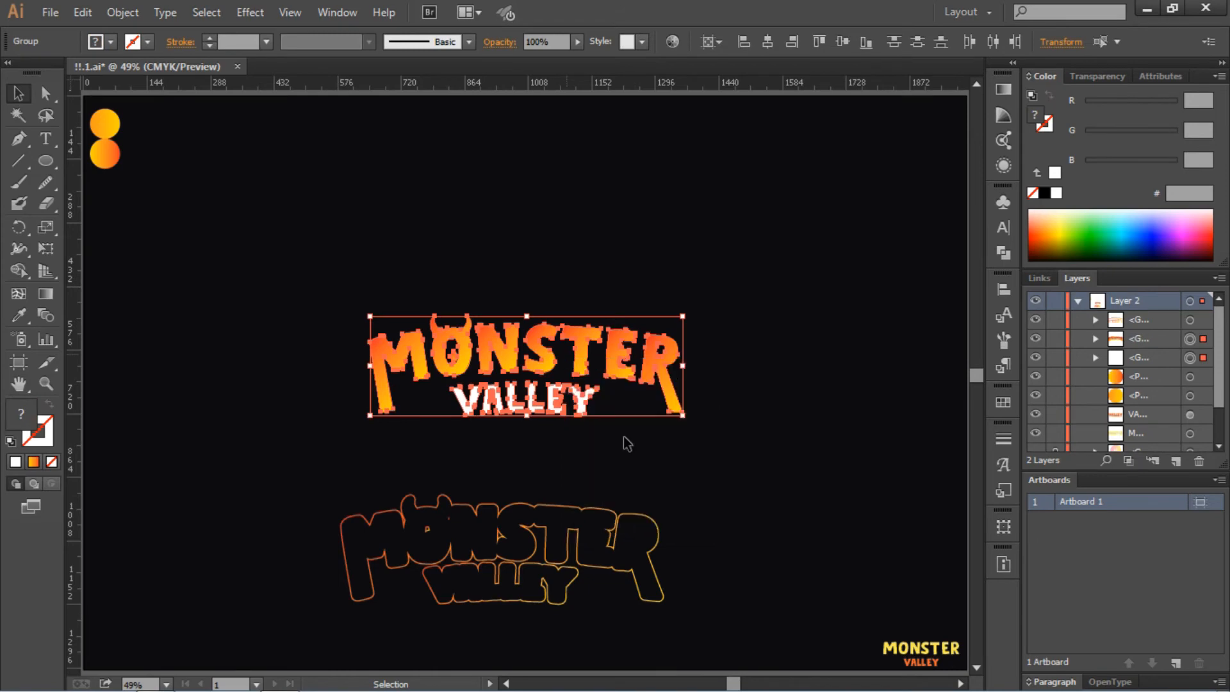
{"action": "left_click", "coordinate": [771, 43]}
{"action": "left_click", "coordinate": [841, 44]}
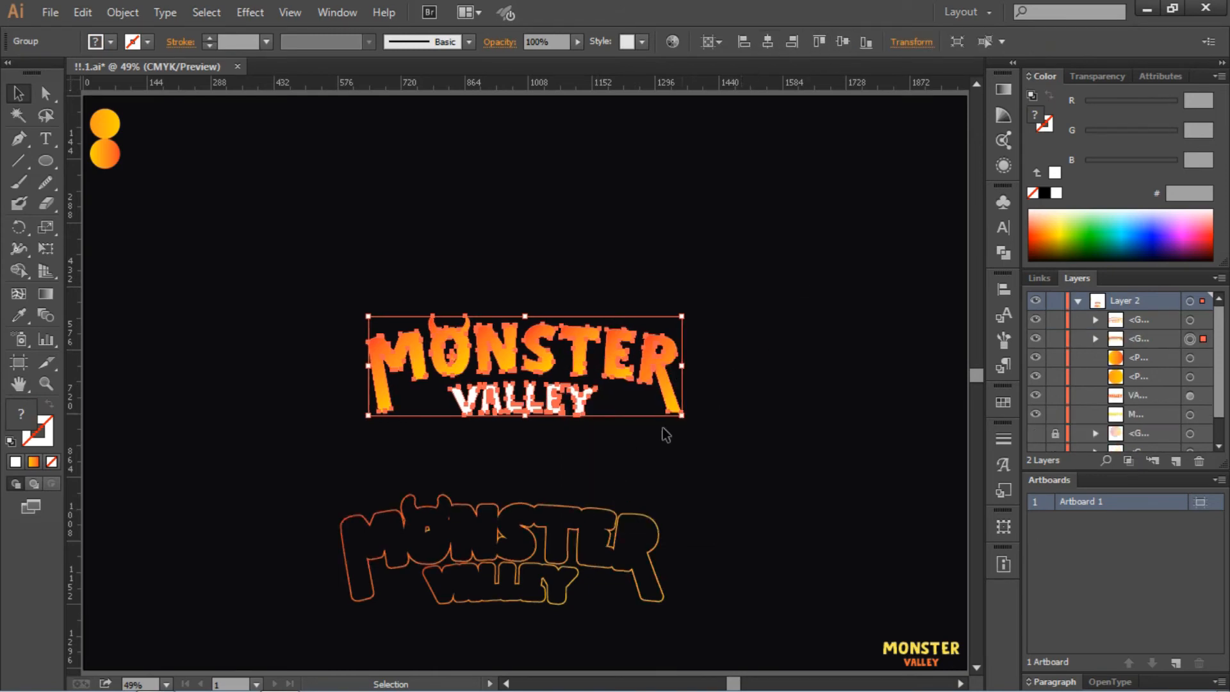
Step: Centre the thin outline horizontally and vertically on the artboard so it surrounds the lettering
{"action": "left_click", "coordinate": [544, 527]}
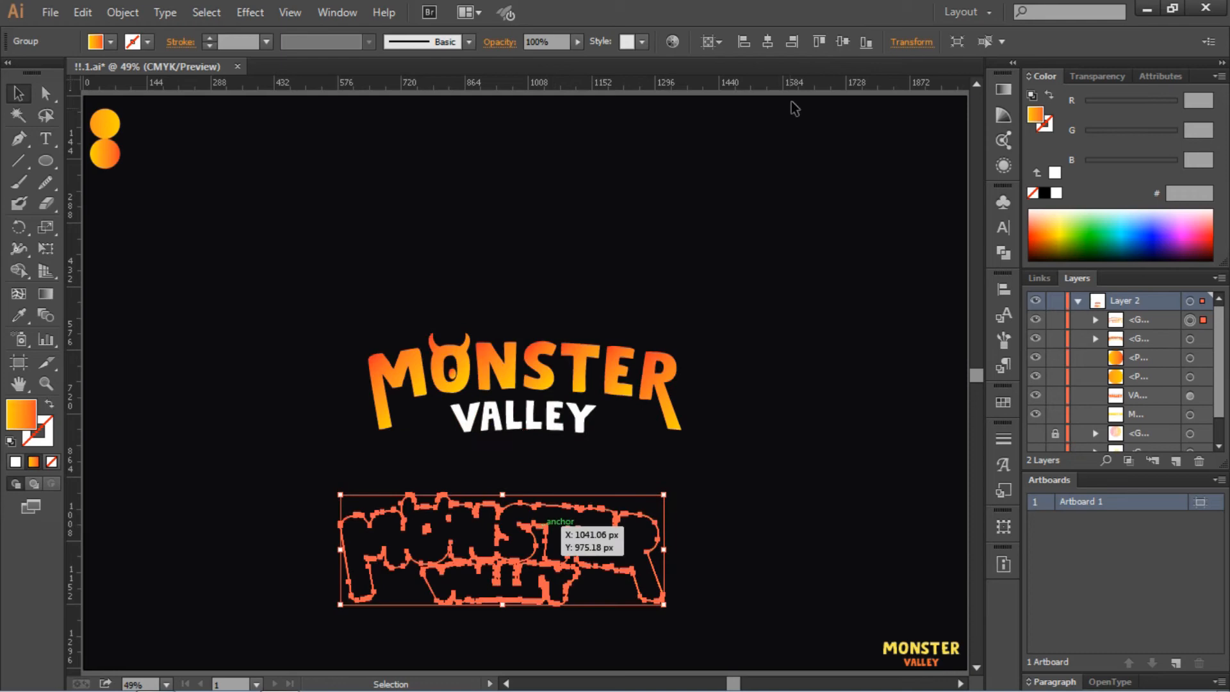
{"action": "left_click", "coordinate": [768, 41]}
{"action": "left_click", "coordinate": [843, 42]}
{"action": "left_click", "coordinate": [811, 297]}
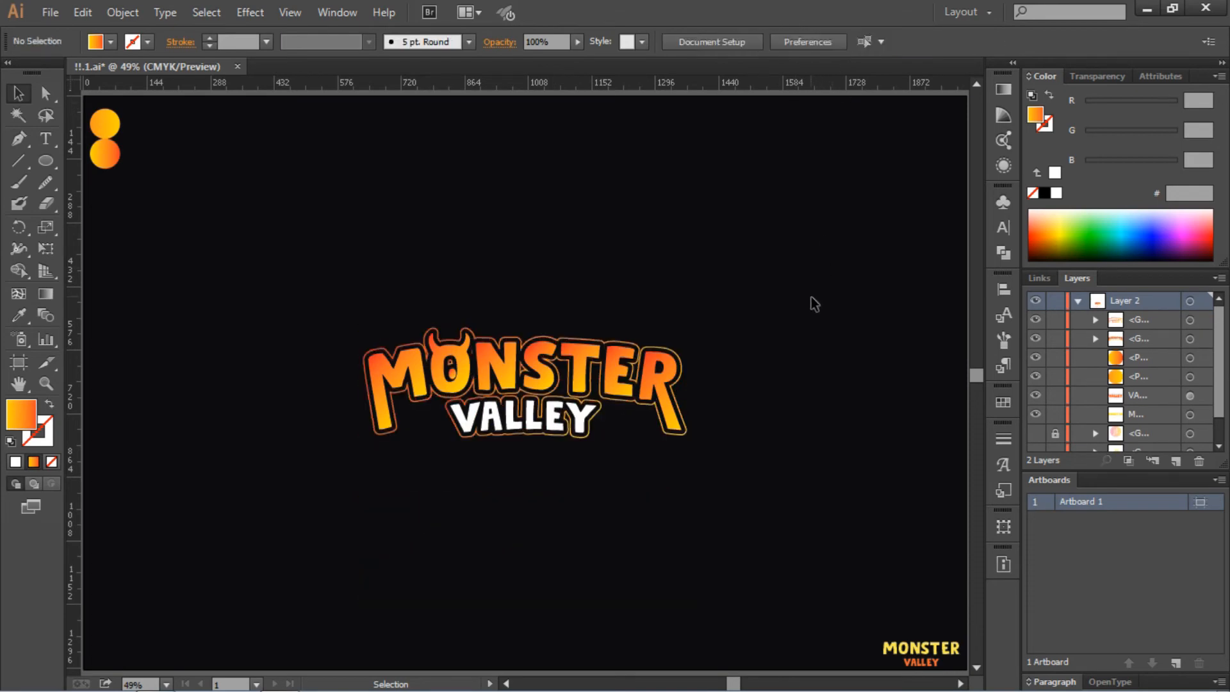
Step: Nudge the outline slightly upward around the MONSTER VALLEY lettering
{"action": "key", "text": "ctrl+1"}
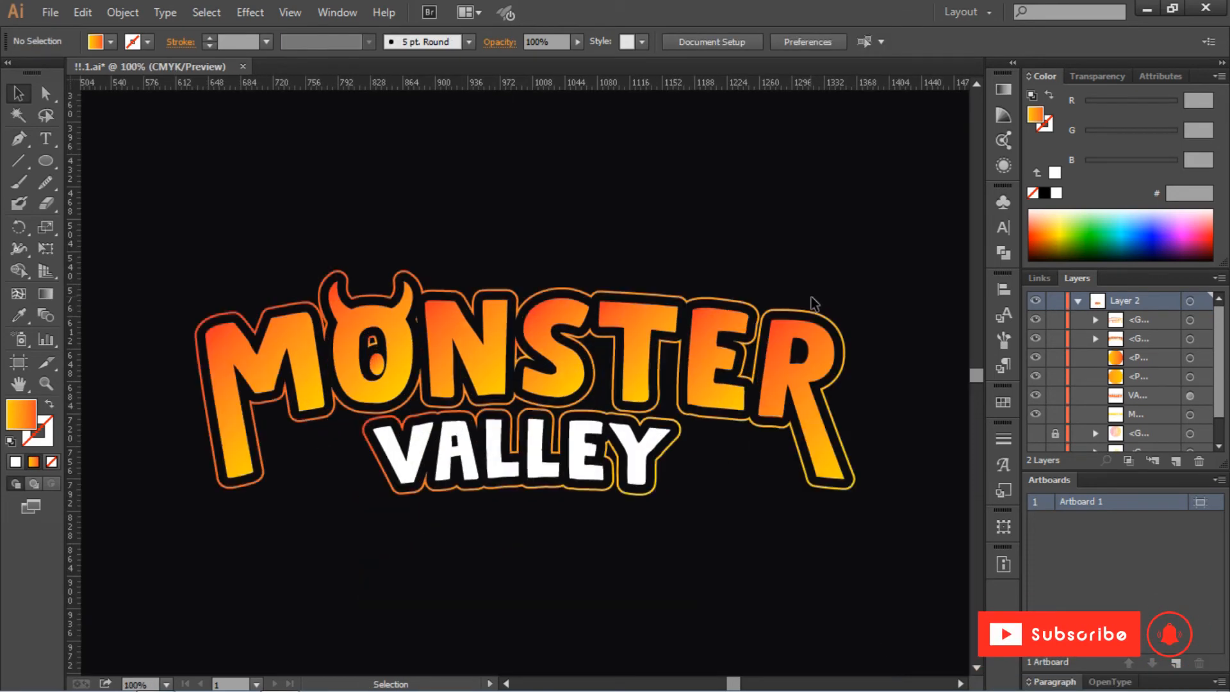
{"action": "left_click", "coordinate": [737, 419]}
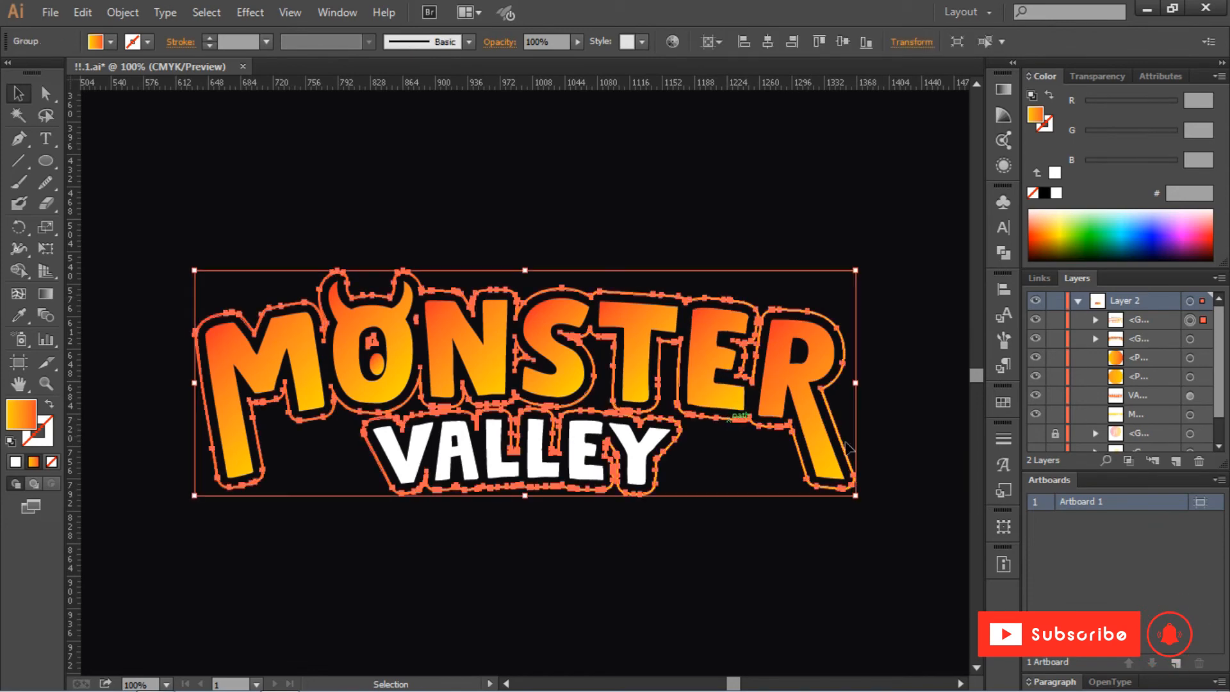
{"action": "key", "text": "Up"}
{"action": "key", "text": "Up"}
{"action": "key", "text": "Up"}
{"action": "key", "text": "Up"}
{"action": "key", "text": "Up"}
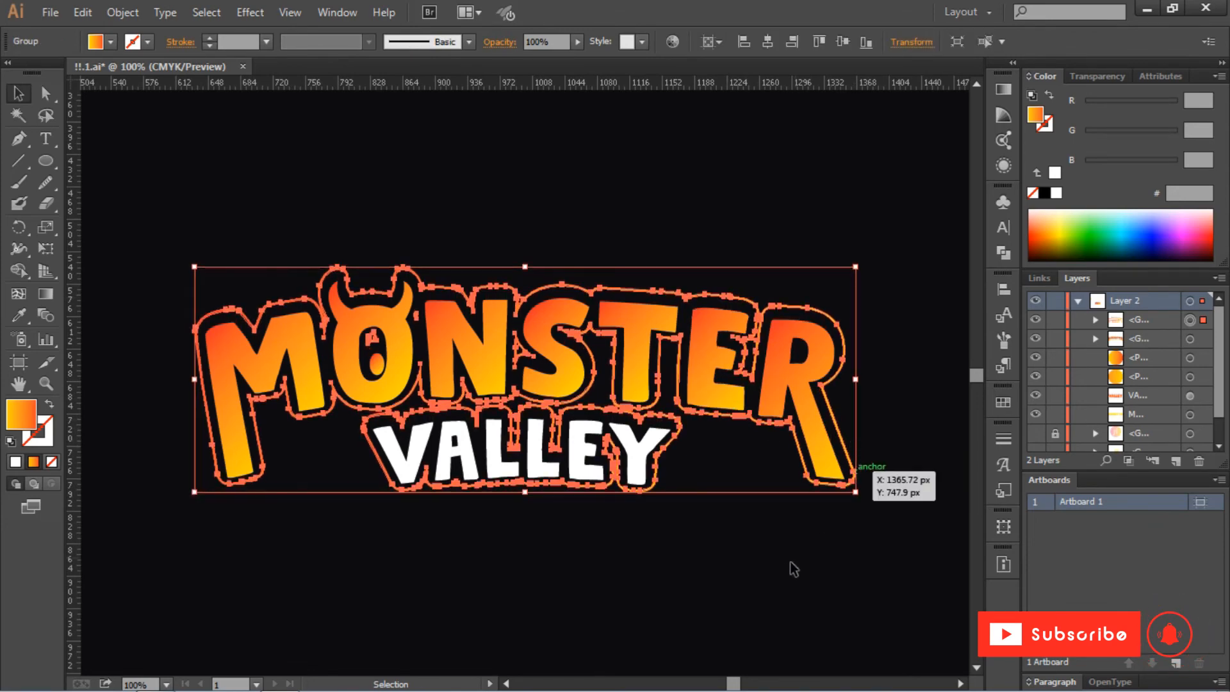
{"action": "key", "text": "ctrl+shift+a"}
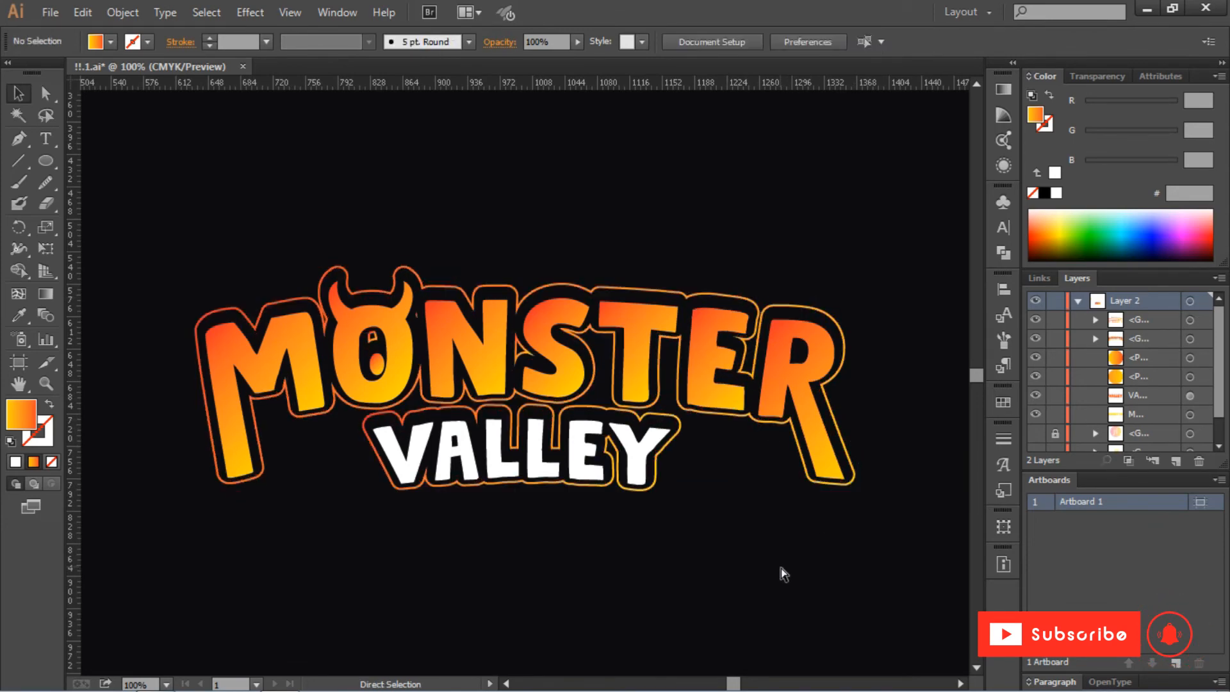
Step: Nudge the outline slightly downward to even out its spacing around the lettering
{"action": "key", "text": "ctrl+0"}
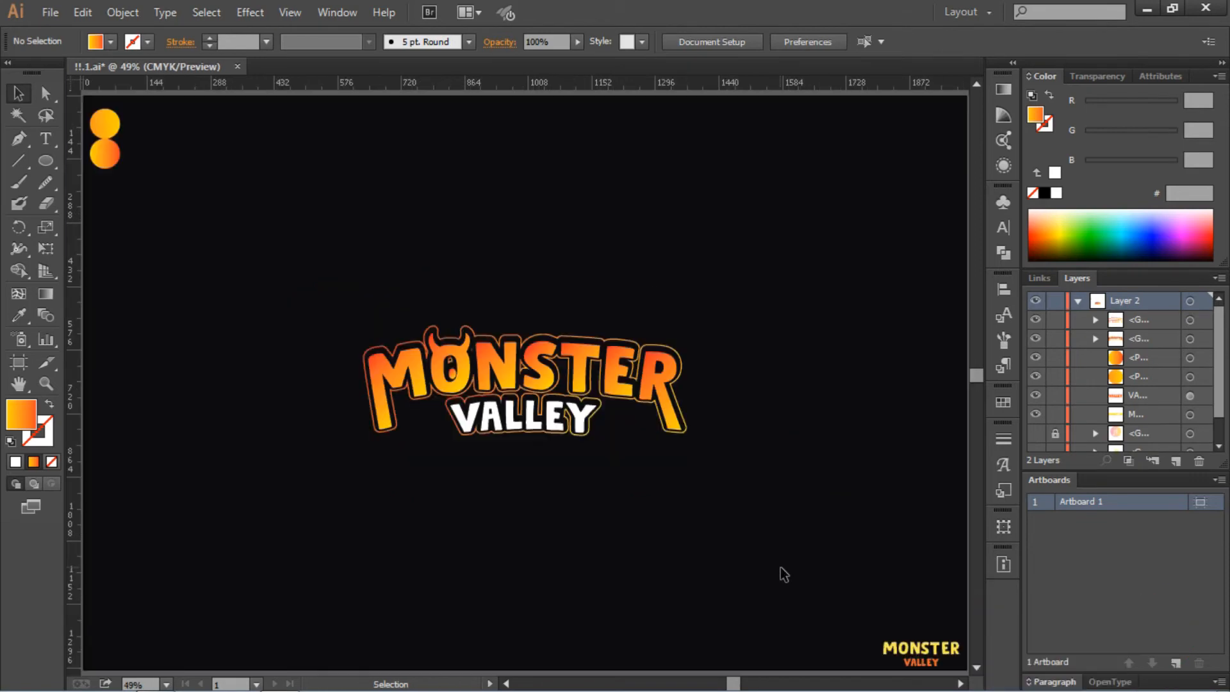
{"action": "left_click", "coordinate": [686, 419]}
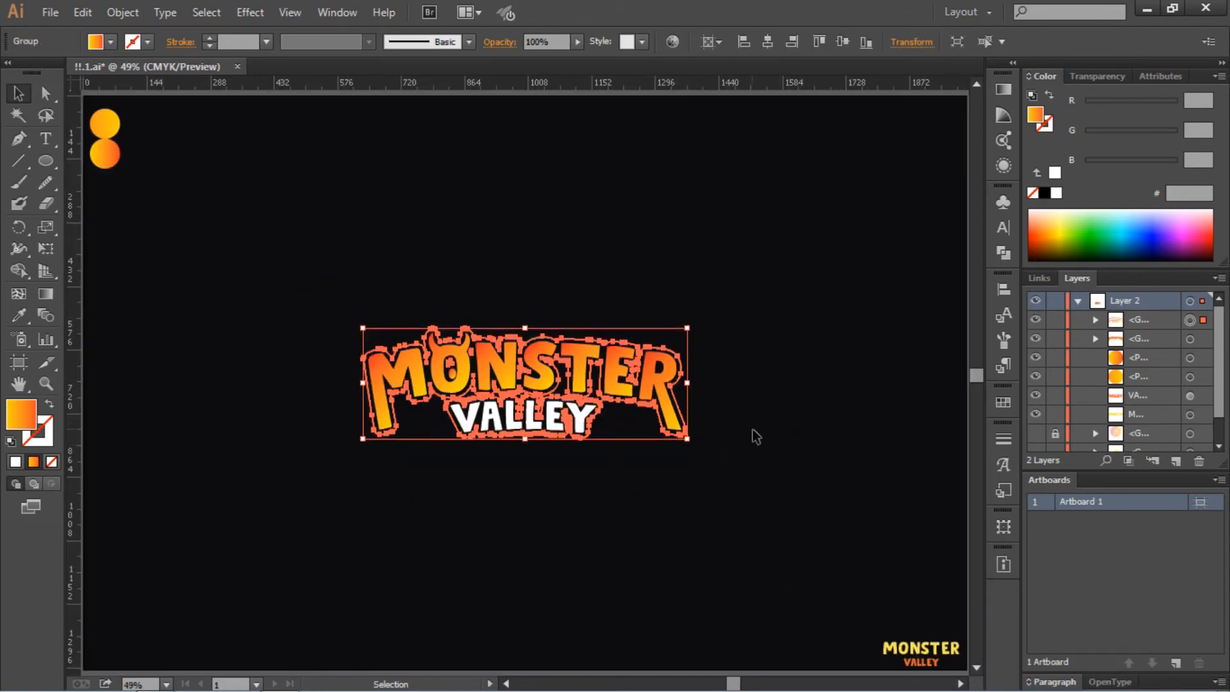
{"action": "key", "text": "ctrl+shift+a"}
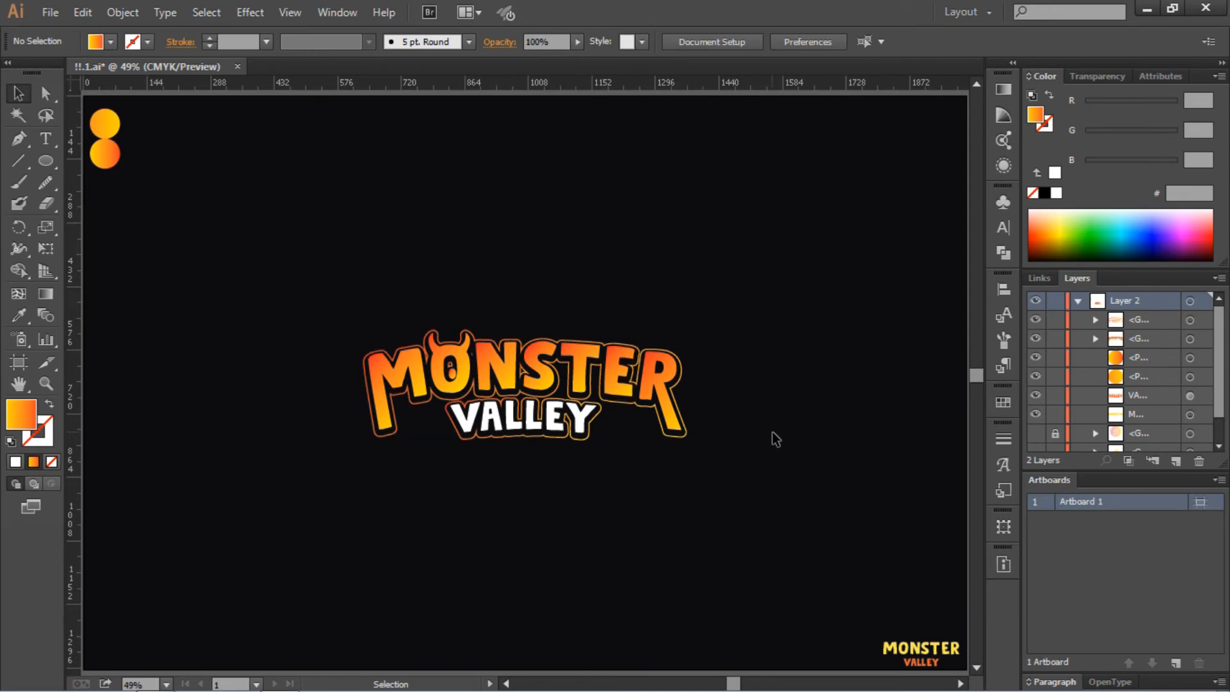
{"action": "left_click", "coordinate": [687, 439]}
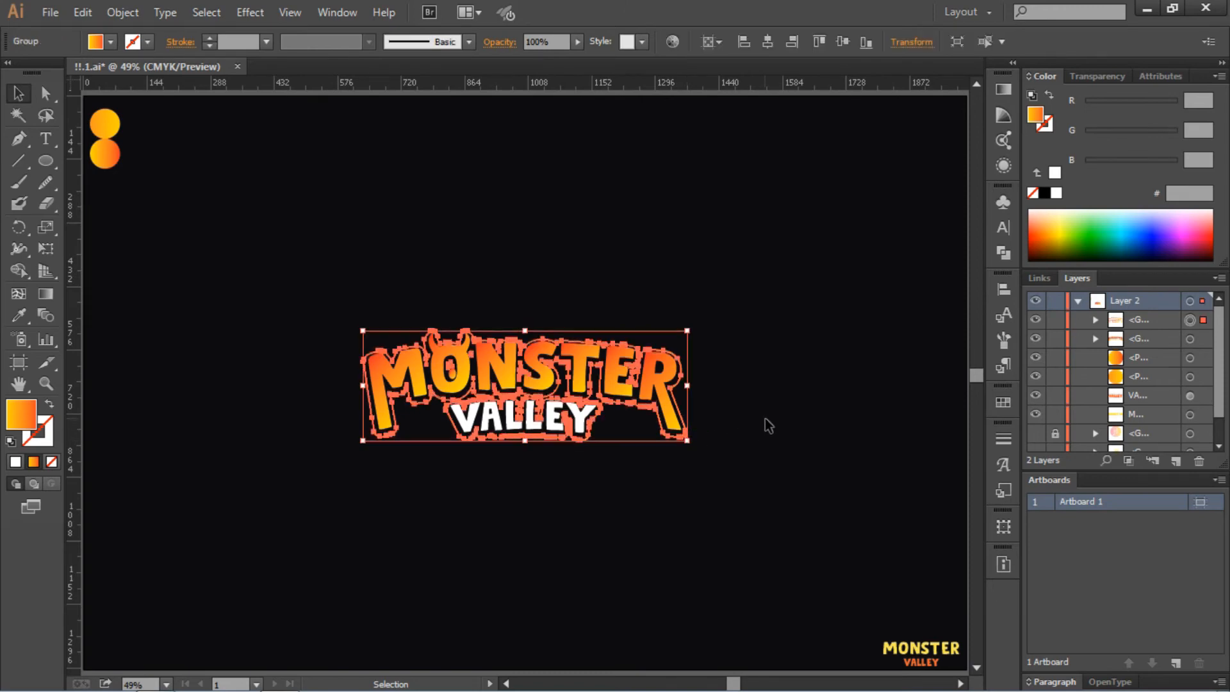
{"action": "key", "text": "ctrl+shift+a"}
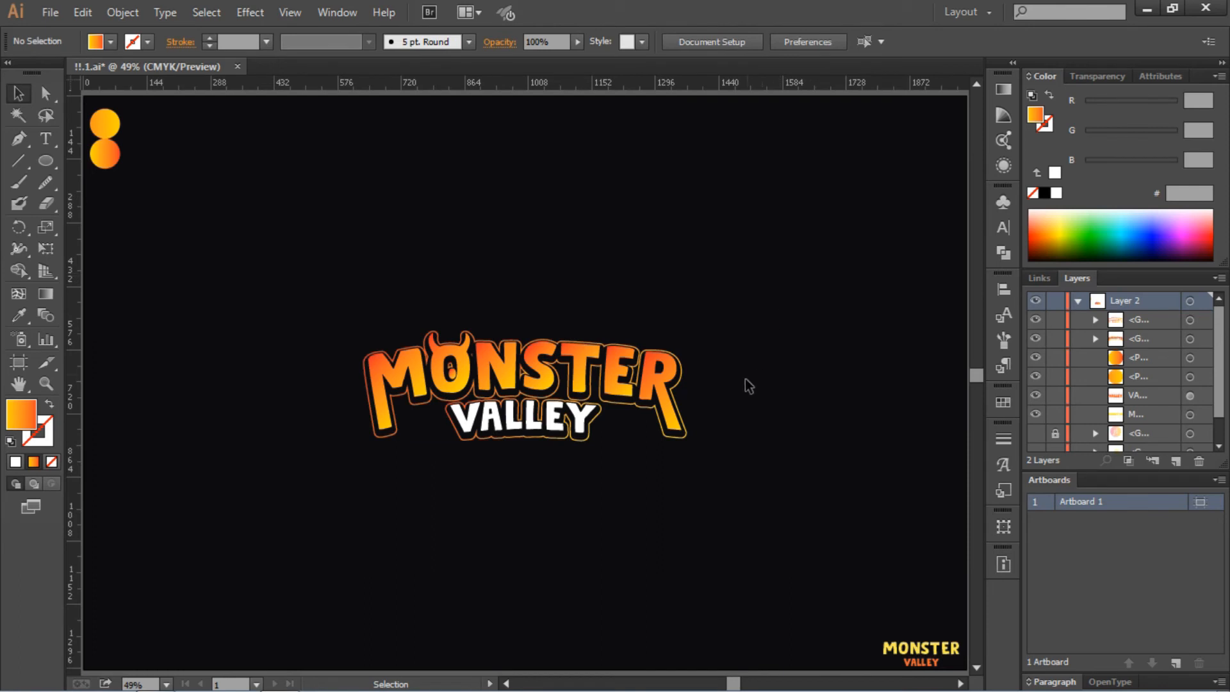
Step: Lower the opacity of the outline around the lettering so that it looks faint
{"action": "left_click", "coordinate": [690, 438]}
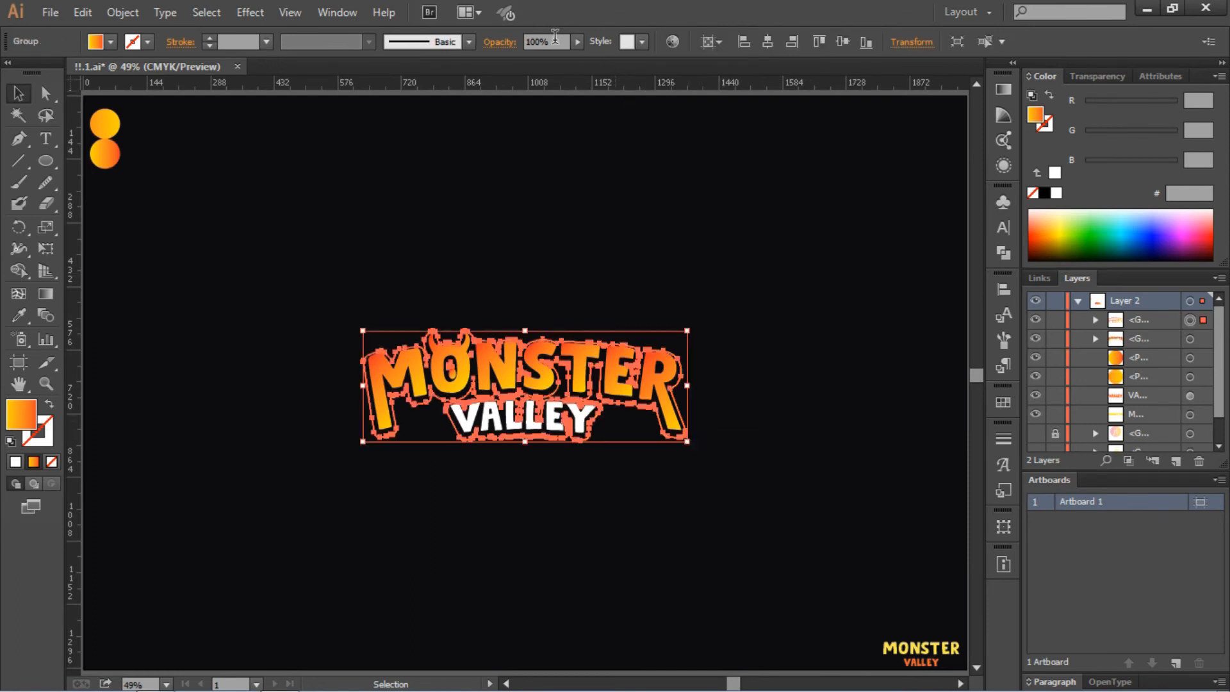
{"action": "left_click", "coordinate": [575, 44]}
{"action": "left_click_drag", "start_coordinate": [544, 59], "coordinate": [543, 59]}
{"action": "left_click", "coordinate": [620, 198]}
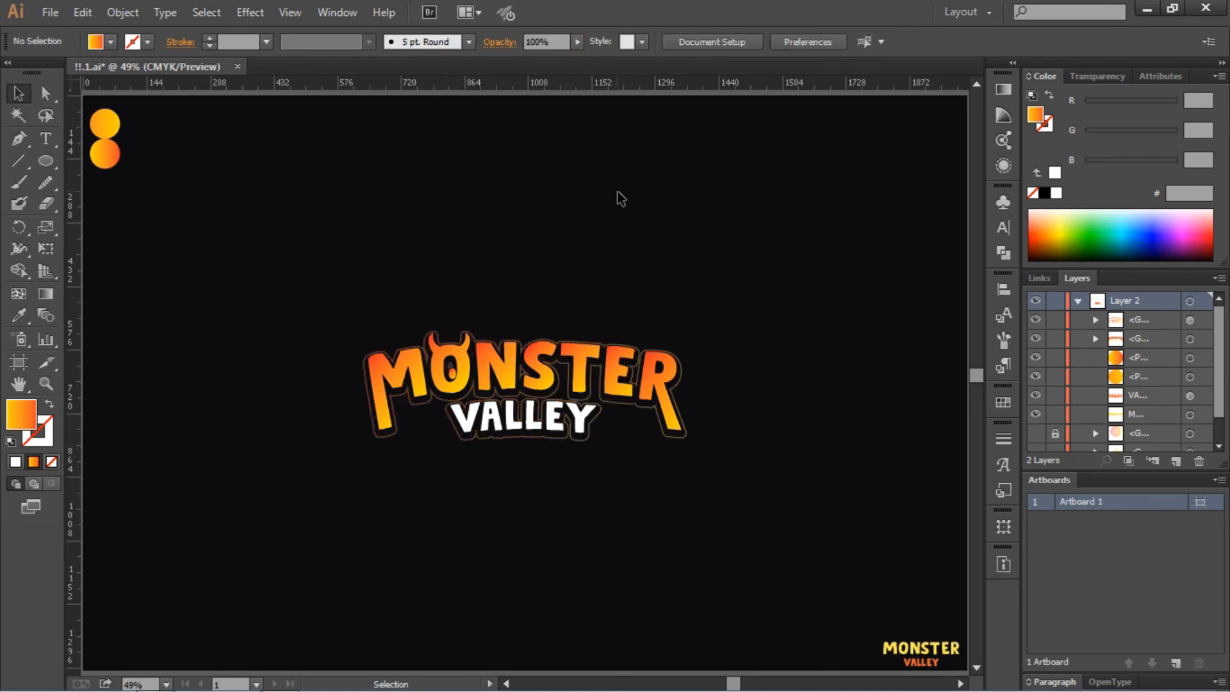
Step: Group the outline with the MONSTER VALLEY lettering and centre the group vertically on the artboard
{"action": "left_click_drag", "start_coordinate": [776, 290], "coordinate": [497, 491]}
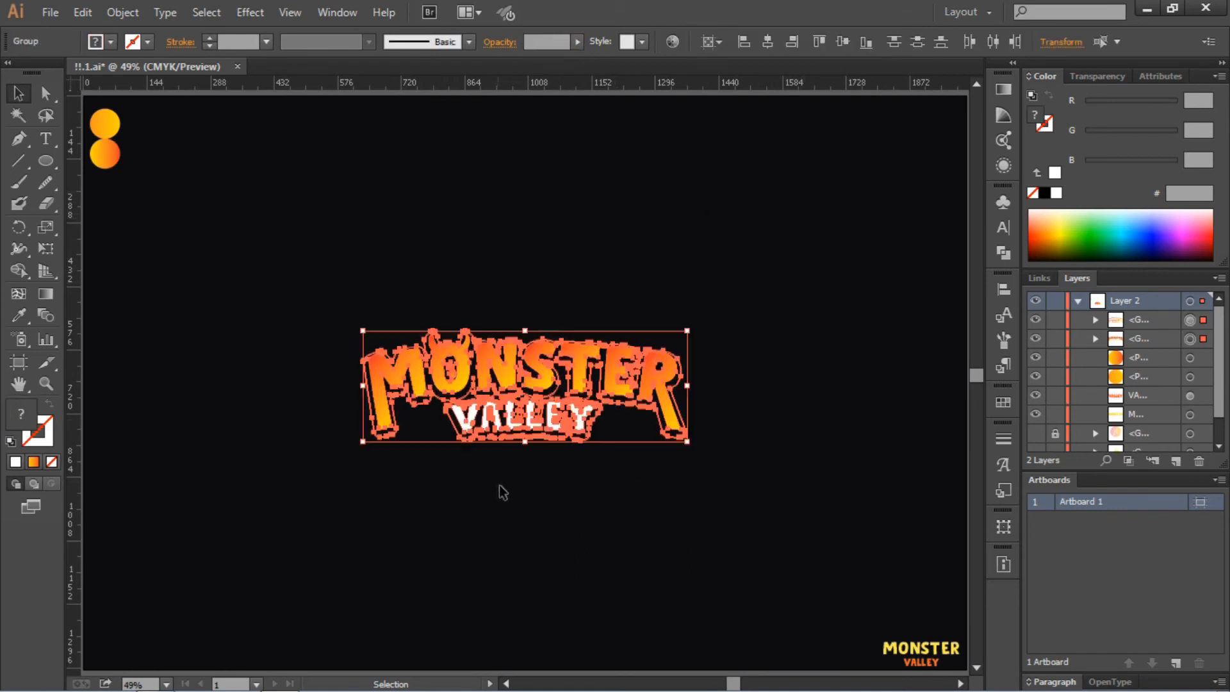
{"action": "right_click", "coordinate": [531, 392]}
{"action": "left_click", "coordinate": [576, 481]}
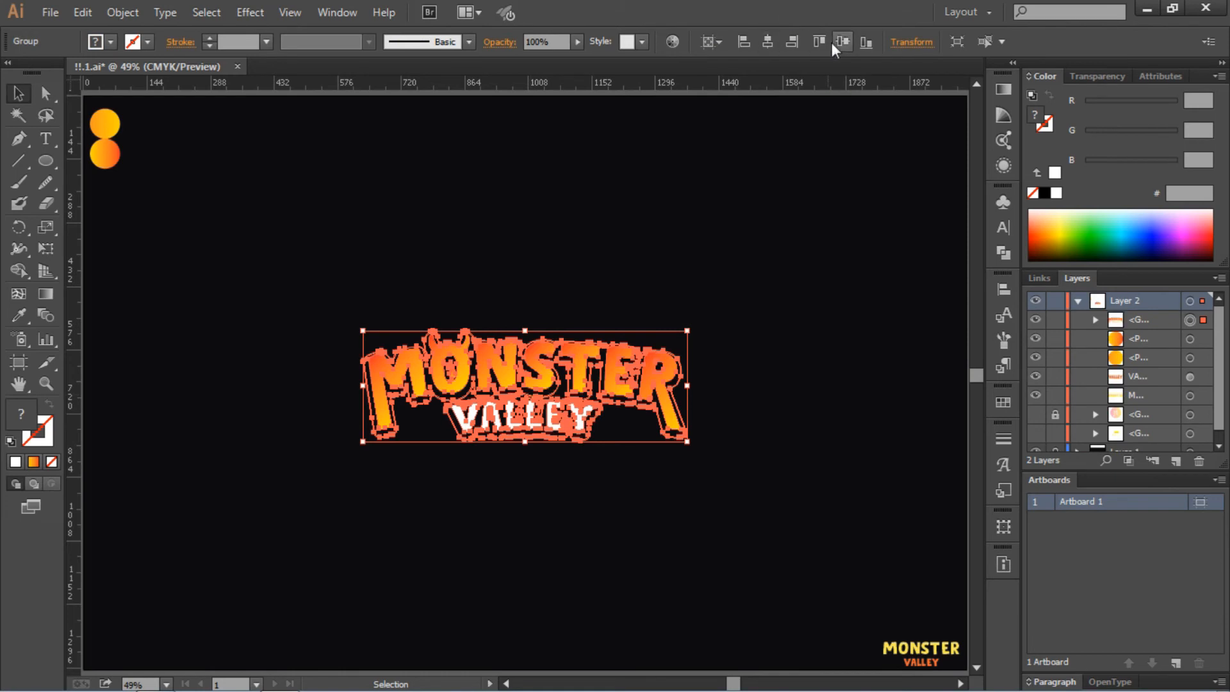
{"action": "left_click", "coordinate": [863, 183]}
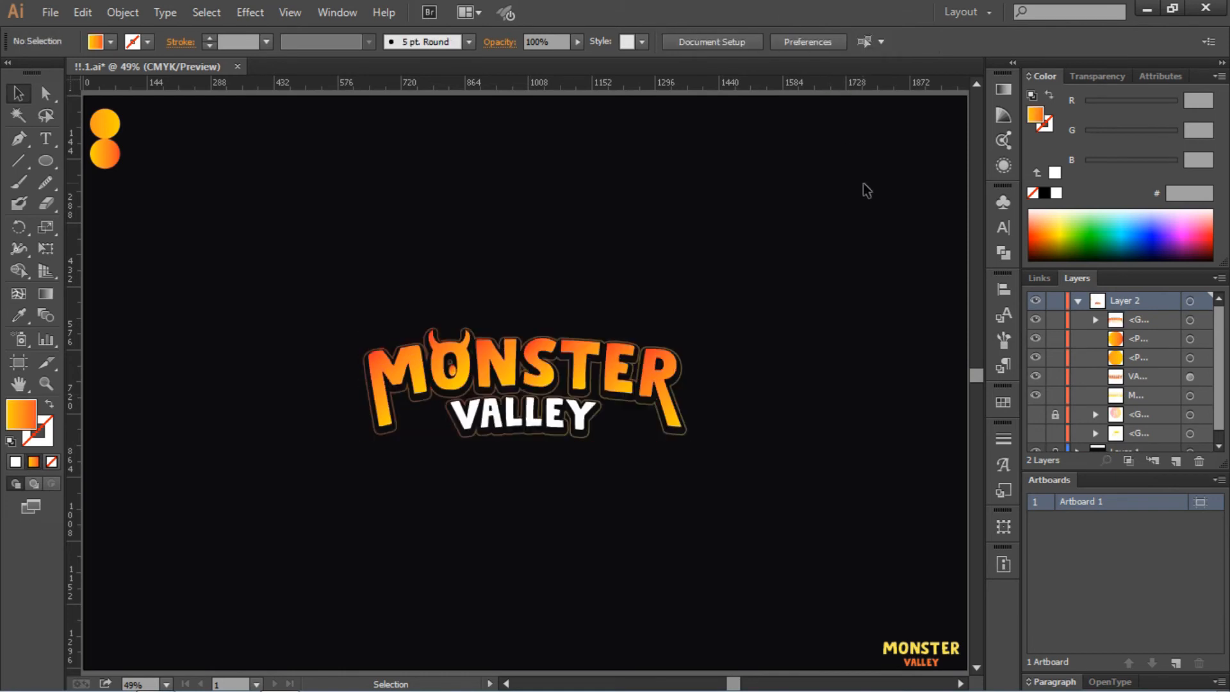